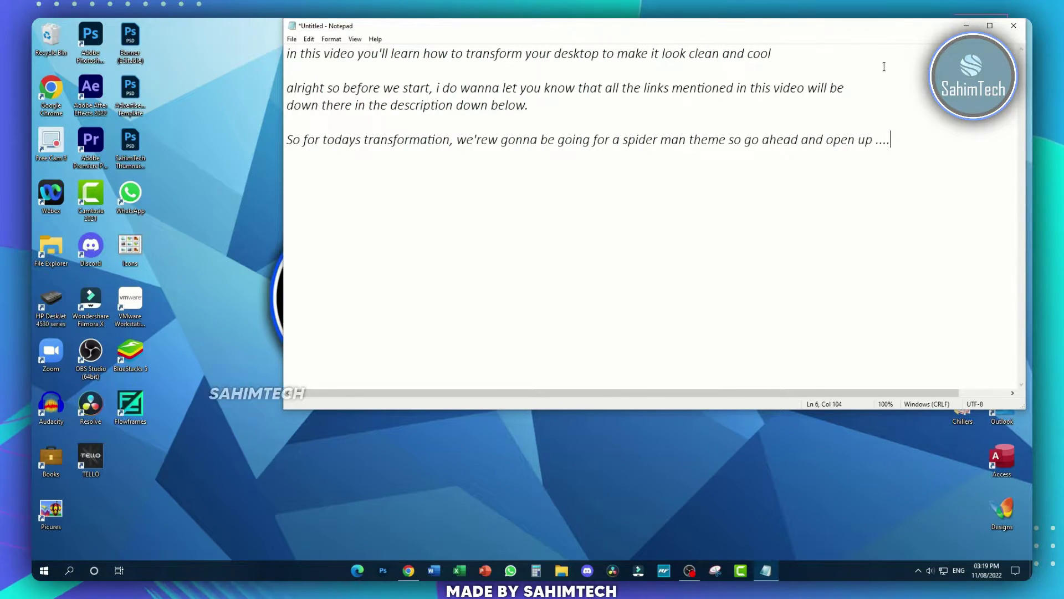
- Download the Rainmeter 4.5.13 installer from rainmeter.net in Chrome
{"action": "left_click", "coordinate": [966, 25]}
{"action": "left_click", "coordinate": [414, 573]}
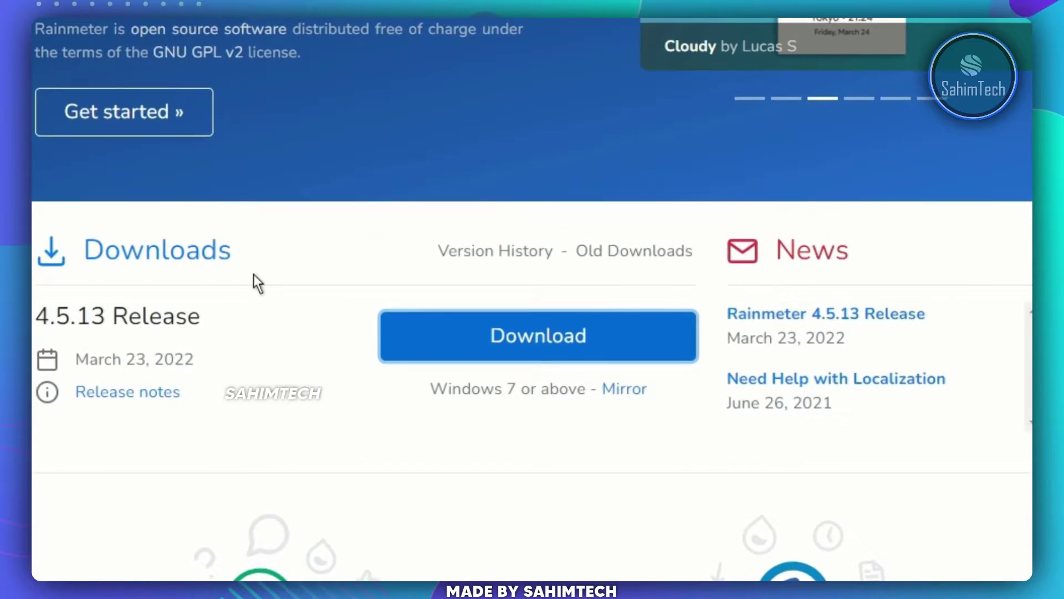
{"action": "left_click", "coordinate": [406, 343]}
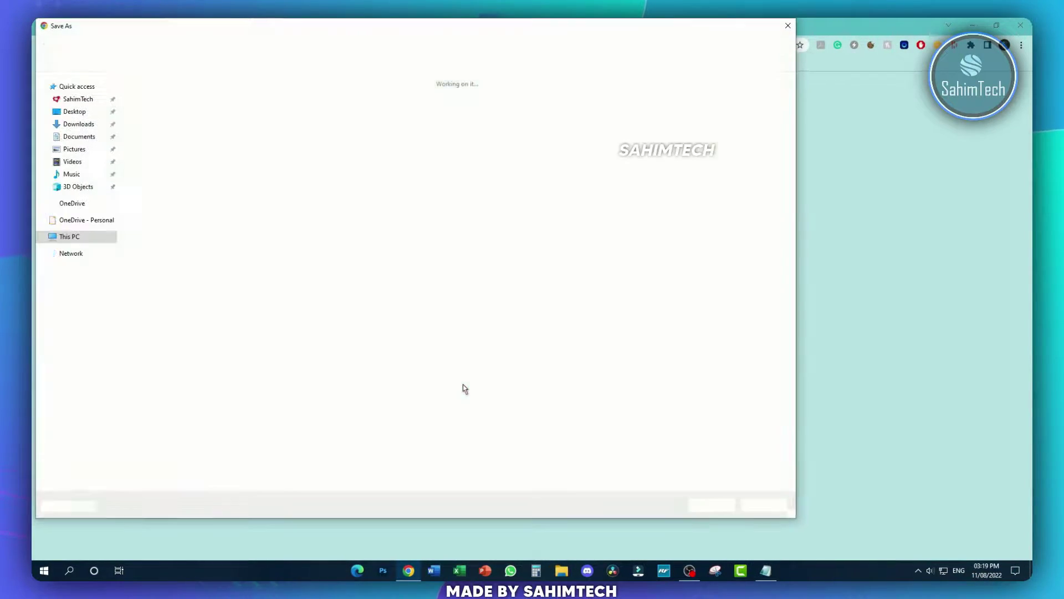
{"action": "left_click", "coordinate": [705, 503]}
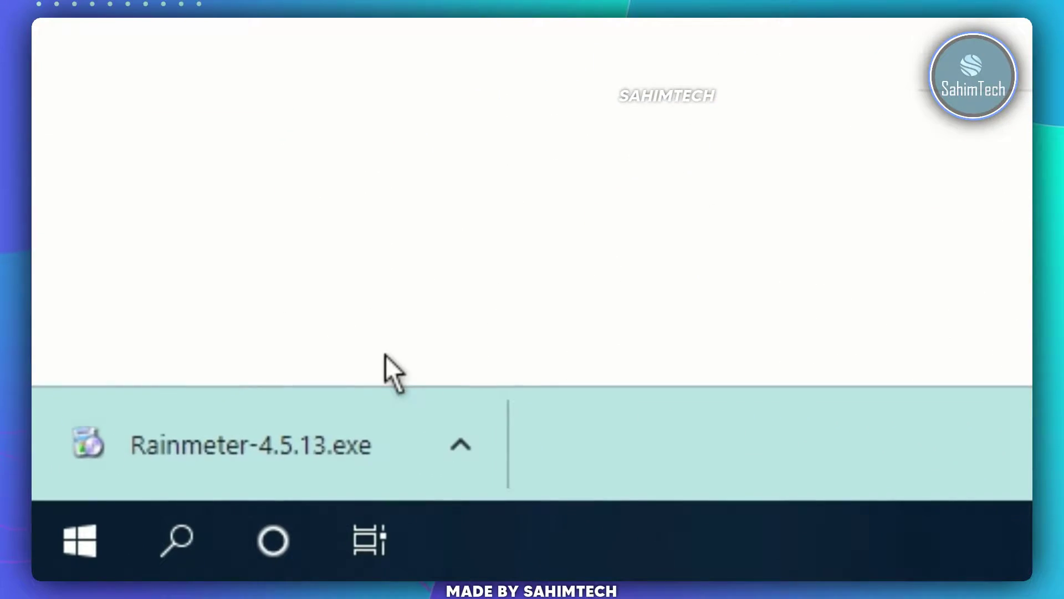
- Run Rainmeter-4.5.13.exe, accept English as the language, and finish setup
{"action": "left_click", "coordinate": [384, 395]}
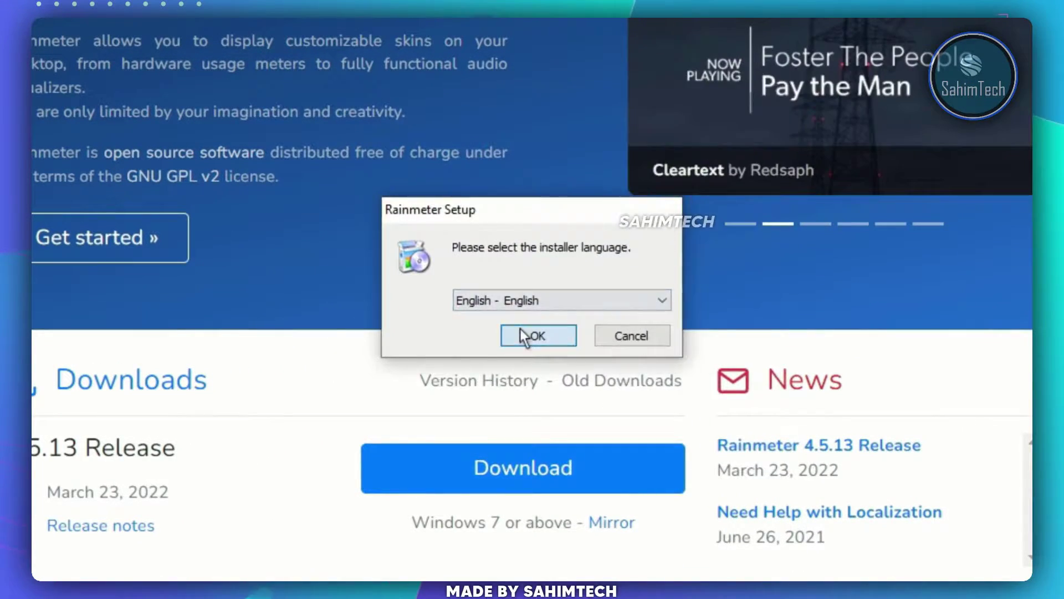
{"action": "left_click", "coordinate": [535, 336]}
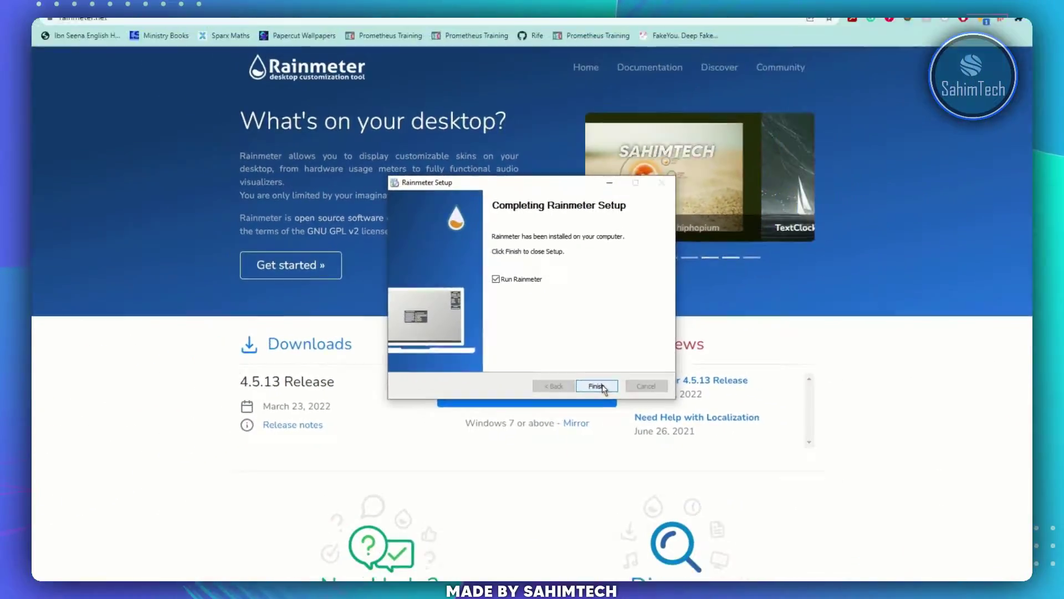
{"action": "left_click", "coordinate": [650, 442]}
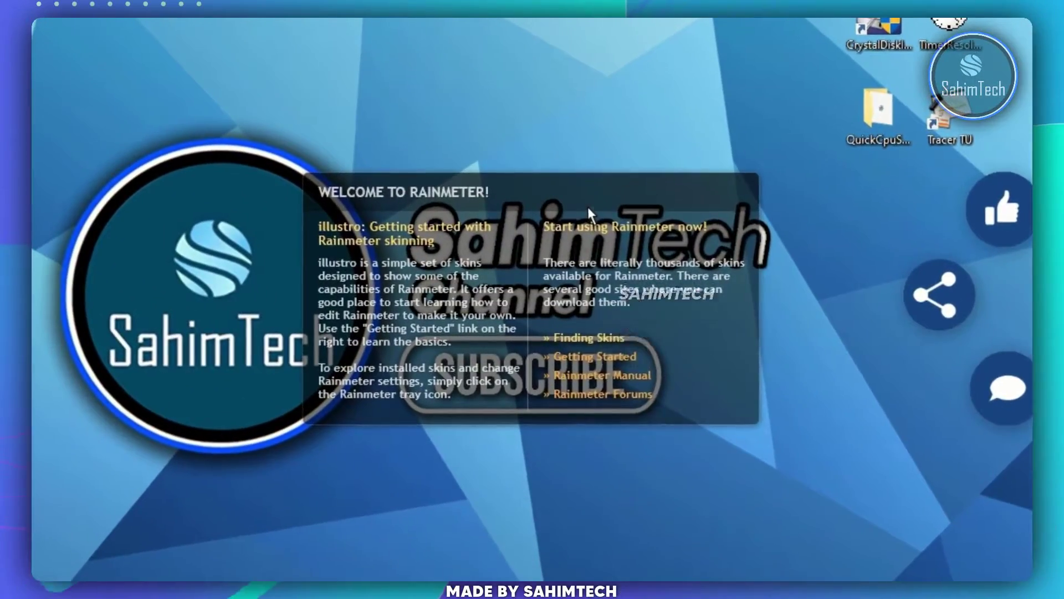
- Unload the Rainmeter welcome skin and turn off Show desktop icons
{"action": "right_click", "coordinate": [564, 247]}
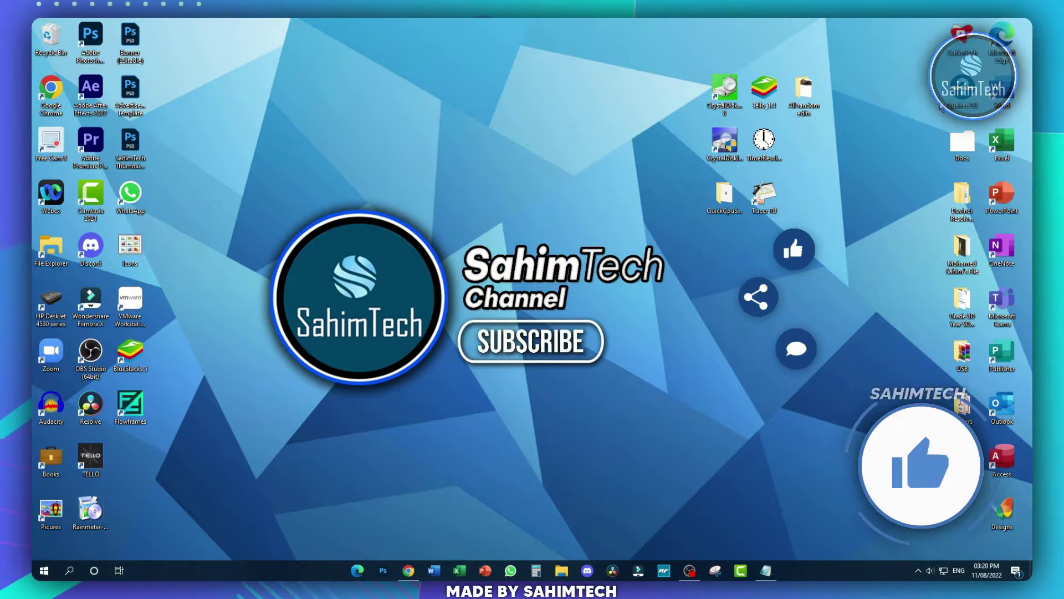
{"action": "right_click", "coordinate": [361, 189]}
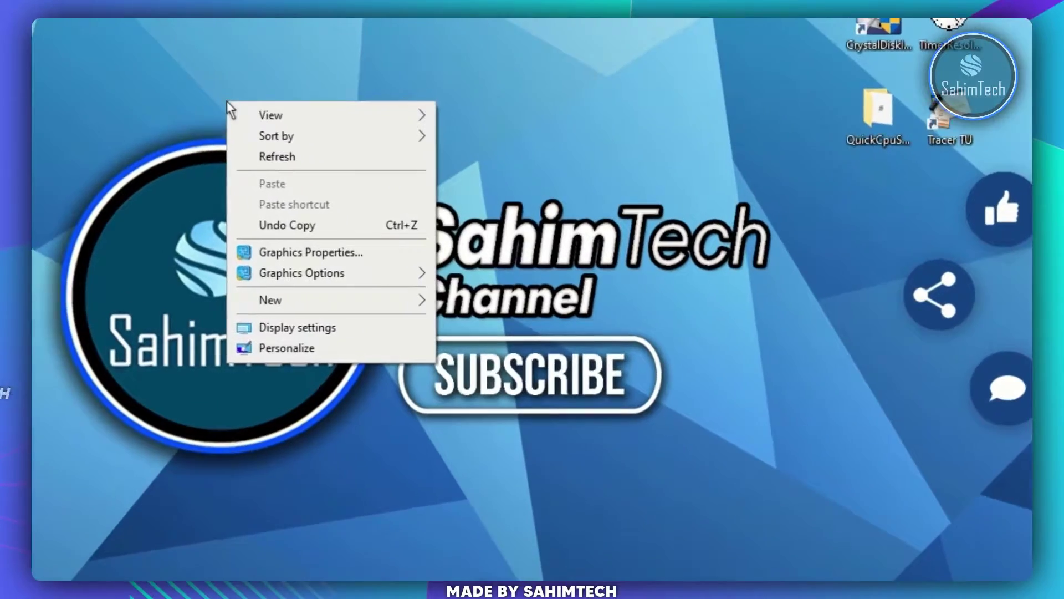
{"action": "mouse_move", "coordinate": [360, 117]}
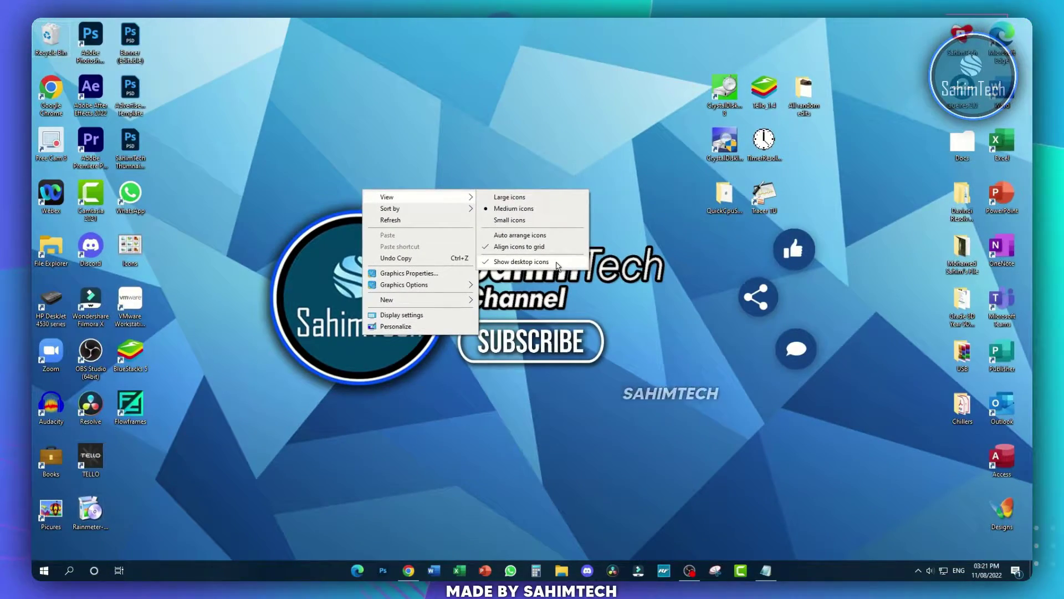
{"action": "left_click", "coordinate": [558, 265]}
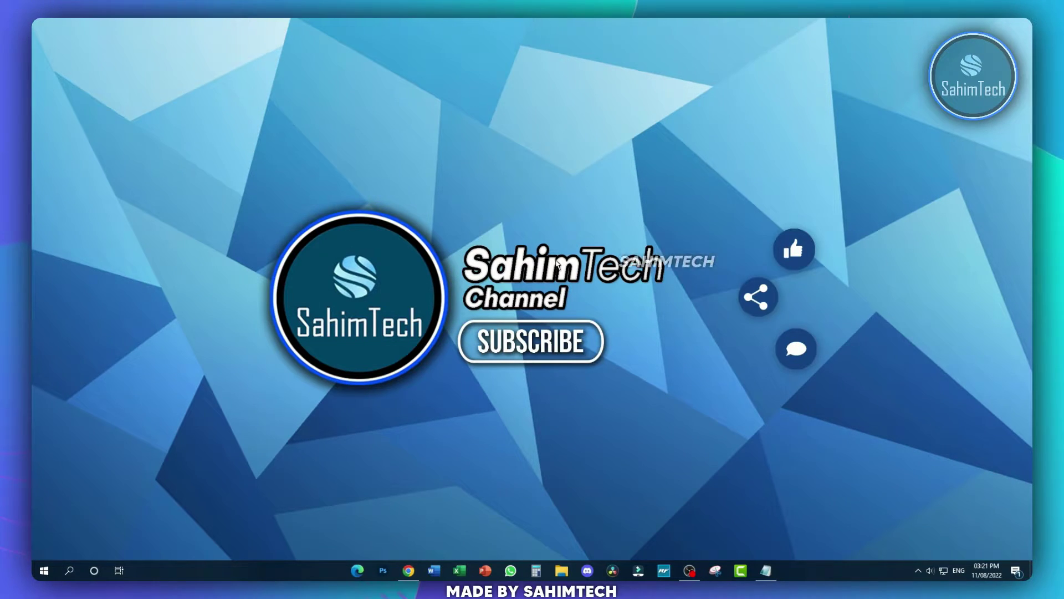
{"action": "left_click", "coordinate": [559, 577]}
{"action": "left_click", "coordinate": [240, 173]}
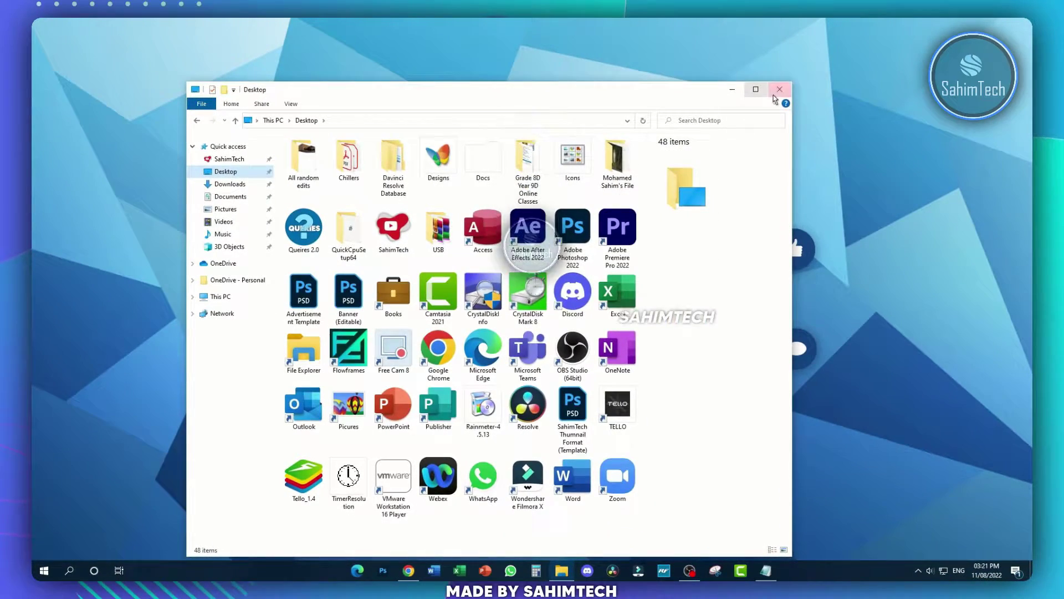
{"action": "left_click", "coordinate": [780, 89]}
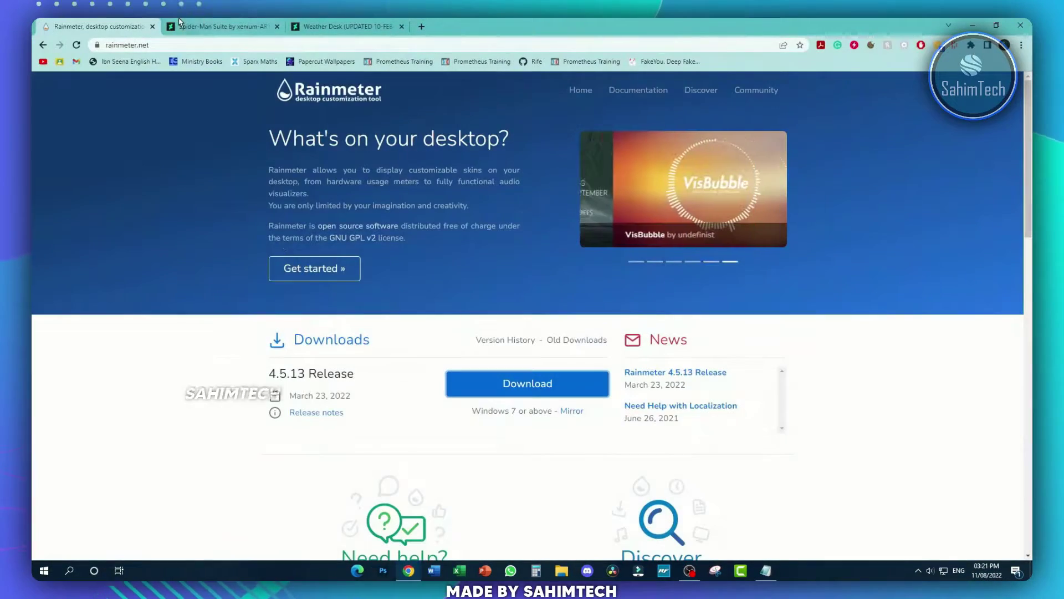
- Download the Spider-Man Suite .rmskin from DeviantArt and install it with the Skin Installer
{"action": "left_click", "coordinate": [196, 26]}
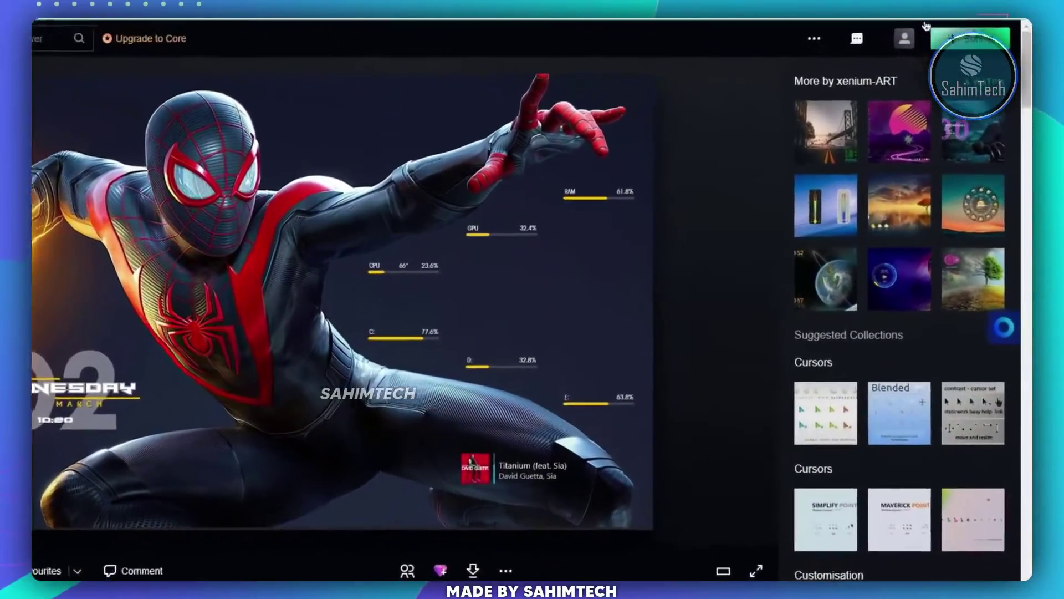
{"action": "left_click", "coordinate": [906, 39]}
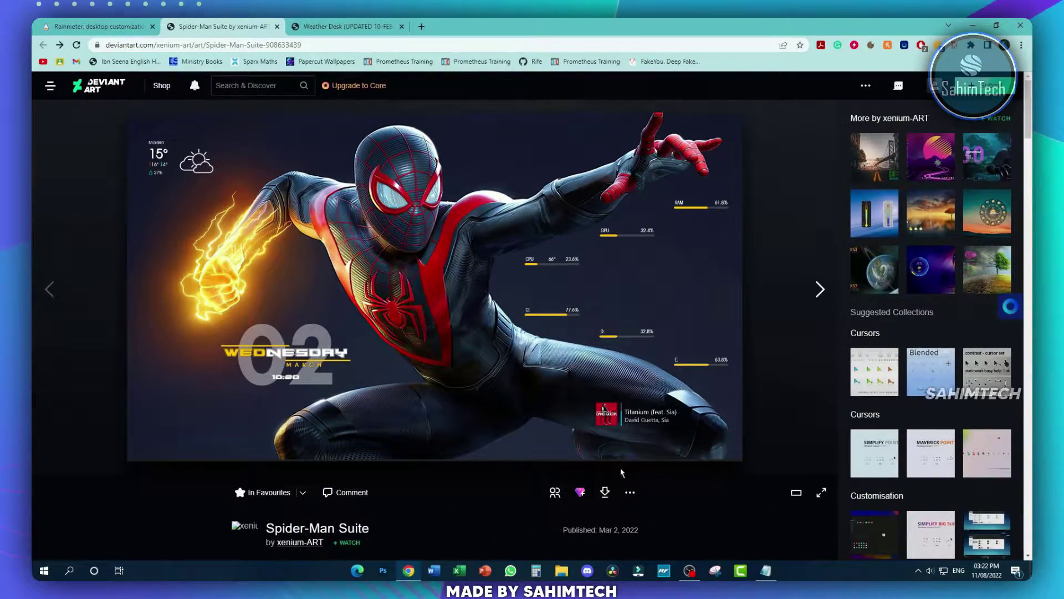
{"action": "left_click", "coordinate": [606, 497]}
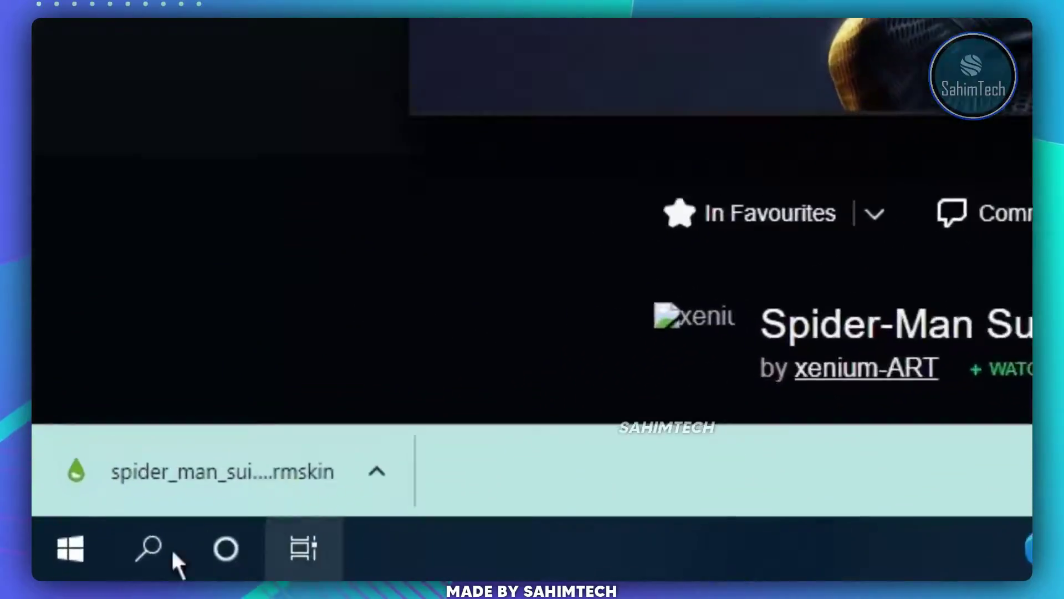
{"action": "left_click", "coordinate": [271, 448]}
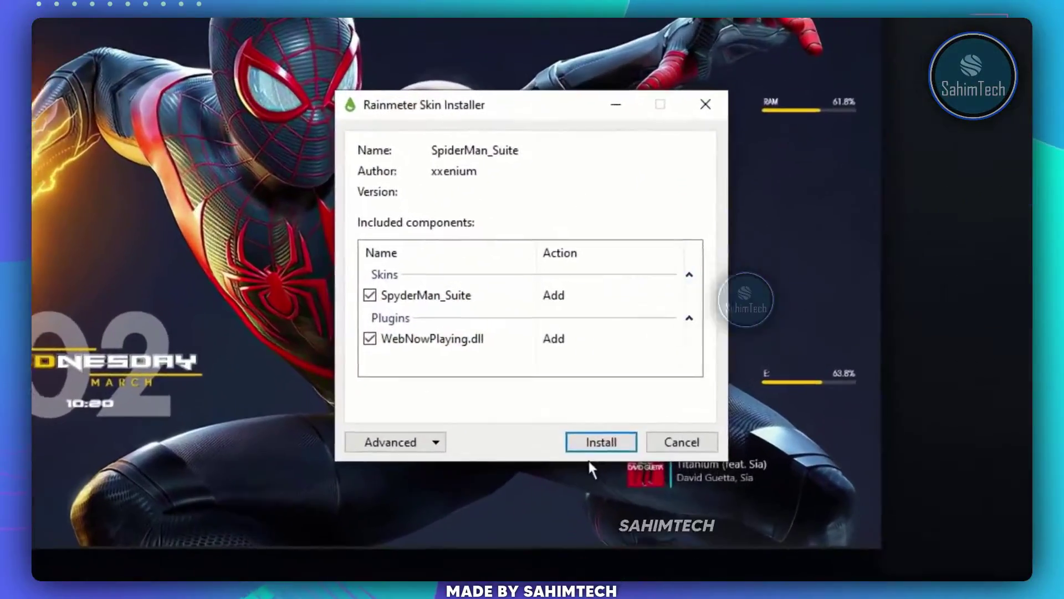
{"action": "left_click", "coordinate": [566, 376]}
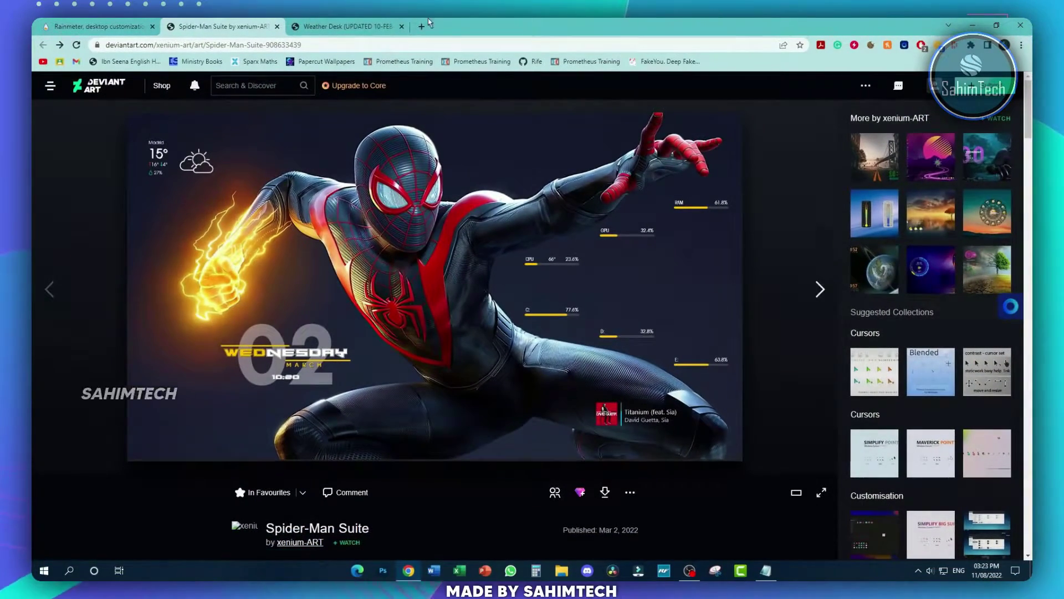
- Download the Weather Desk .rmskin from its DeviantArt page and install it
{"action": "left_click", "coordinate": [374, 23]}
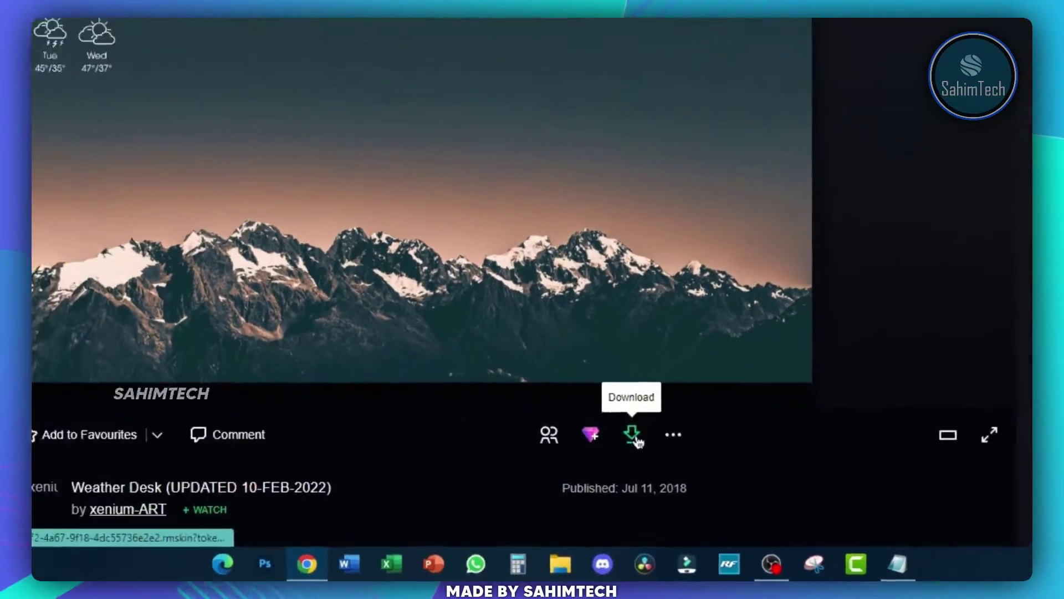
{"action": "left_click", "coordinate": [632, 434]}
{"action": "left_click", "coordinate": [700, 505]}
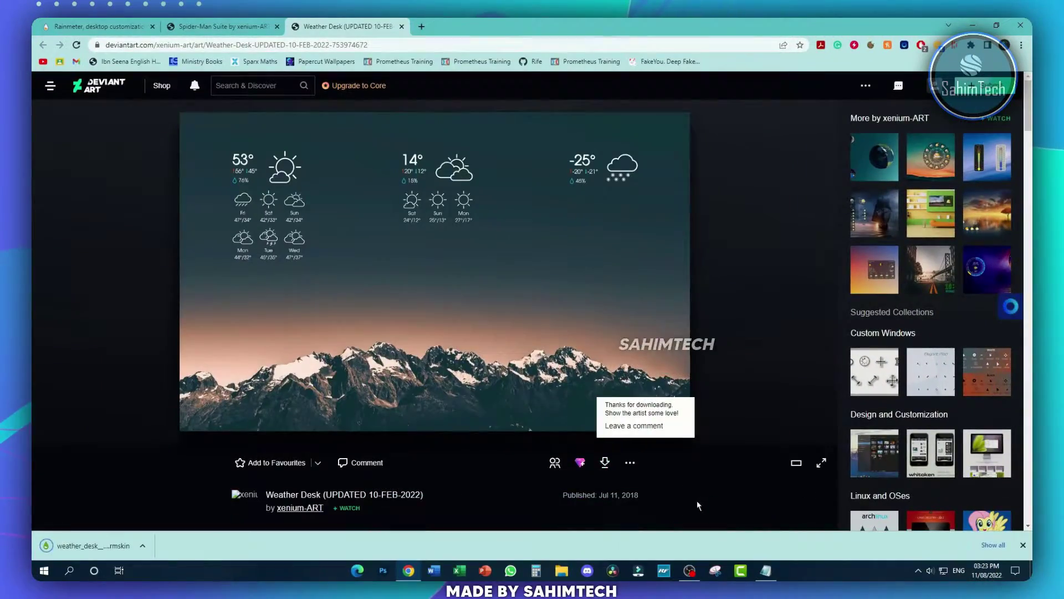
{"action": "left_click", "coordinate": [104, 550]}
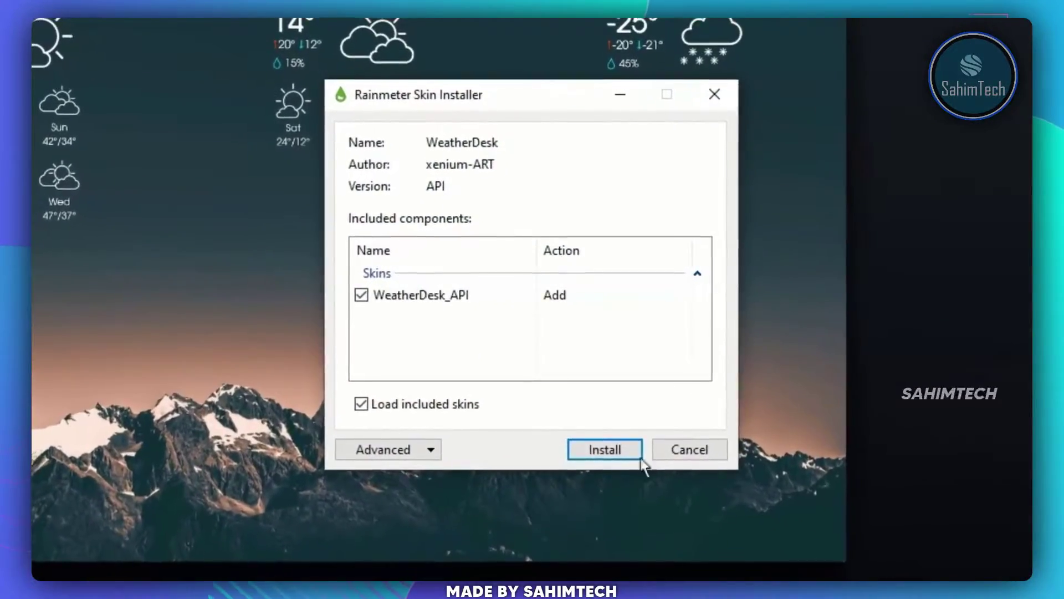
{"action": "left_click", "coordinate": [565, 375]}
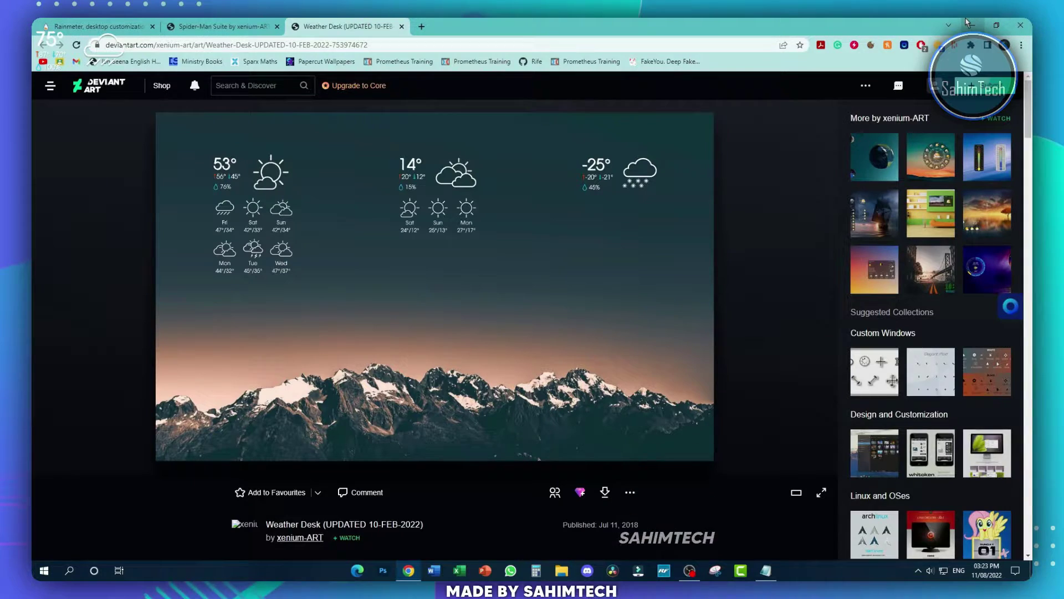
{"action": "left_click", "coordinate": [965, 23]}
- Drag the Weather Desk widget into the desktop's top-left corner and review its Settings menu
{"action": "left_click_drag", "start_coordinate": [97, 68], "coordinate": [394, 192]}
{"action": "left_click_drag", "start_coordinate": [321, 179], "coordinate": [315, 221]}
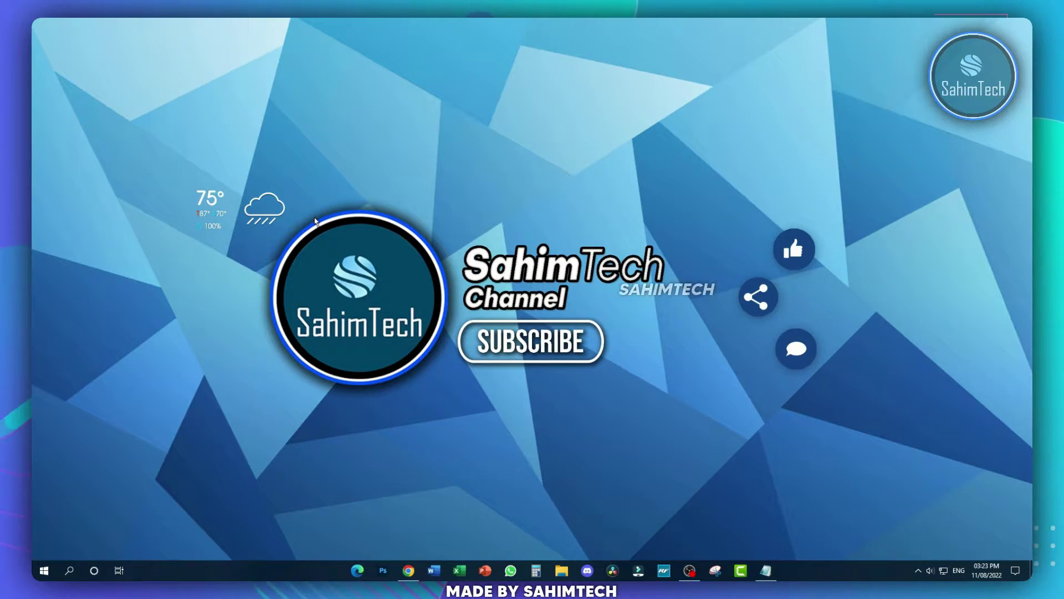
{"action": "left_click_drag", "start_coordinate": [221, 210], "coordinate": [72, 49]}
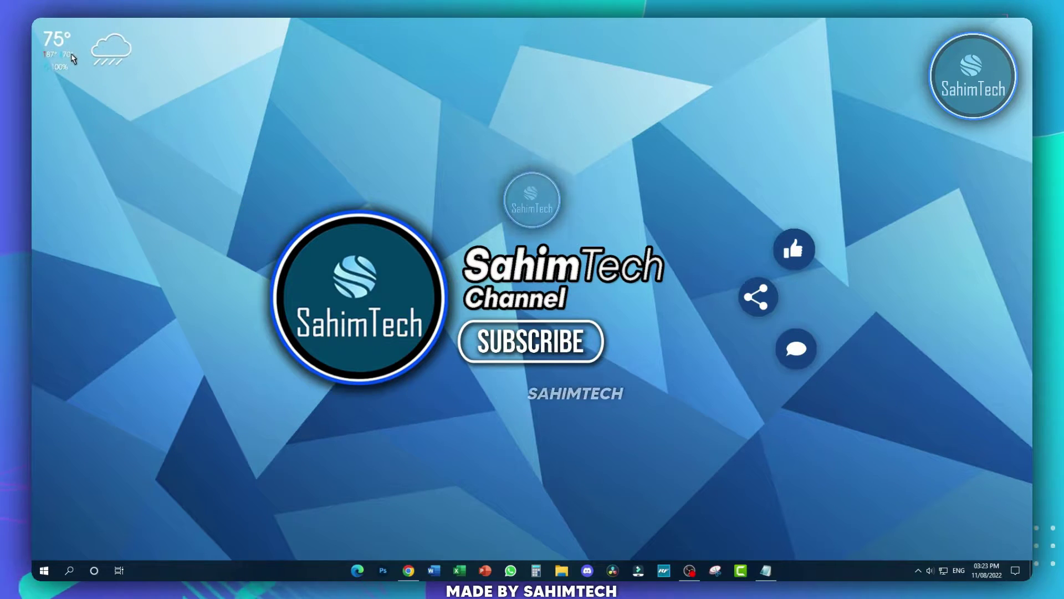
{"action": "right_click", "coordinate": [101, 57]}
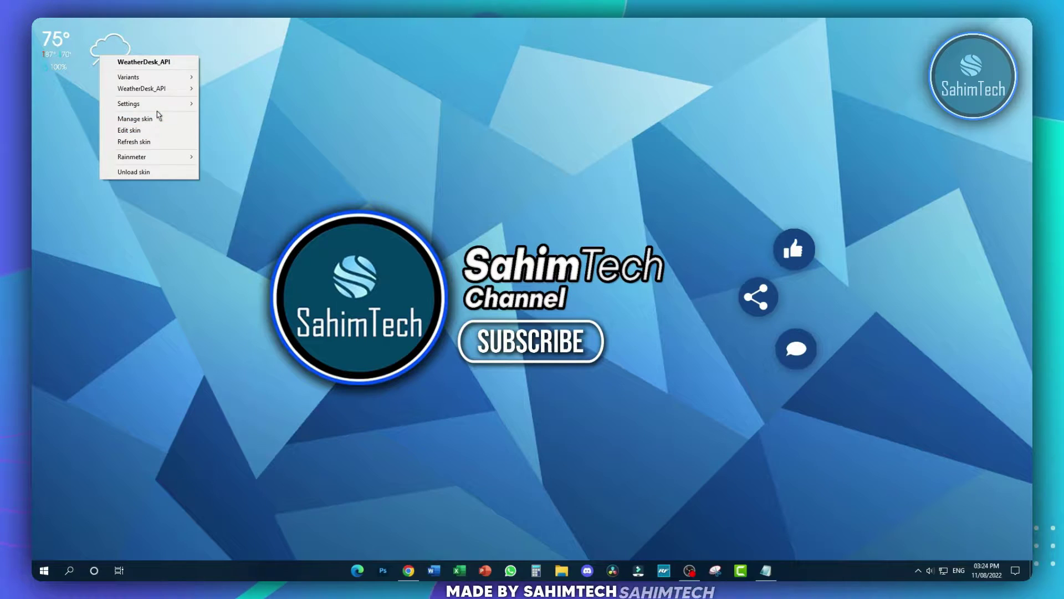
{"action": "mouse_move", "coordinate": [158, 110]}
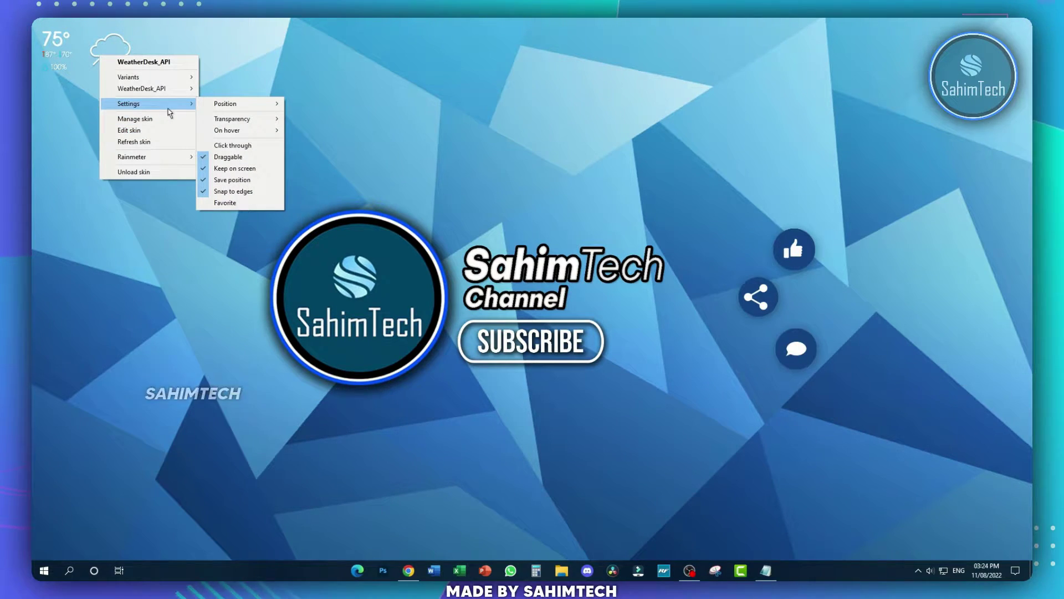
{"action": "left_click", "coordinate": [233, 157]}
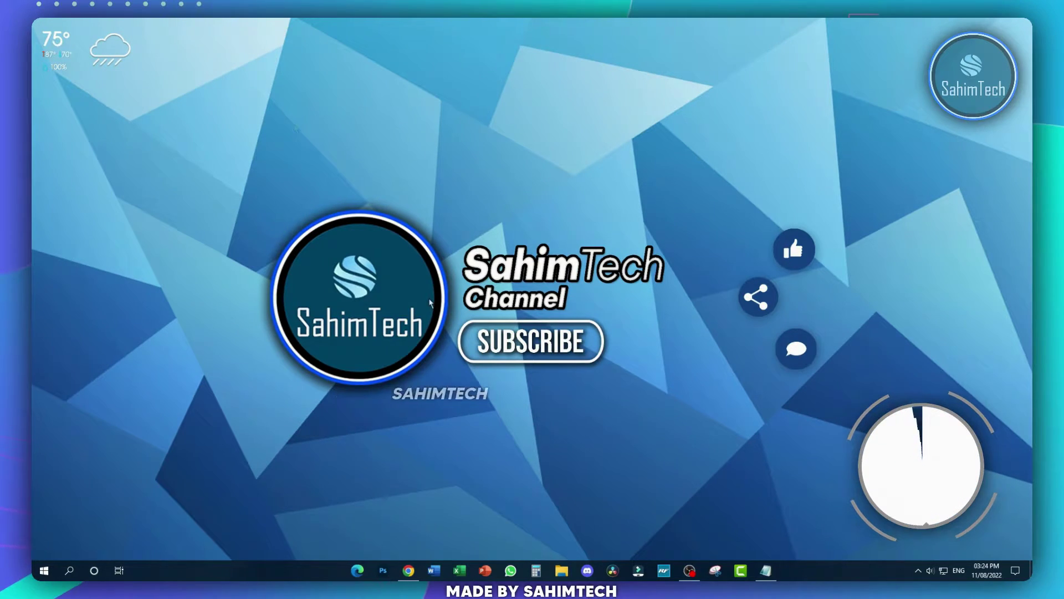
- Browse to Documents\Rainmeter\Skins\SpyderMan_Suite\Wallpaper in File Explorer
{"action": "left_click", "coordinate": [561, 570]}
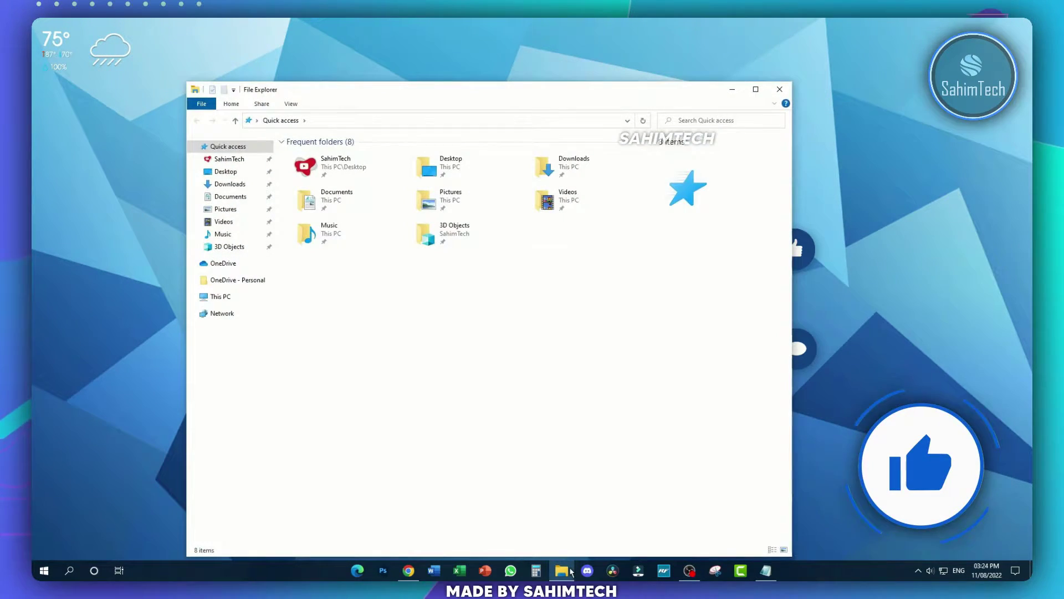
{"action": "left_click", "coordinate": [229, 197]}
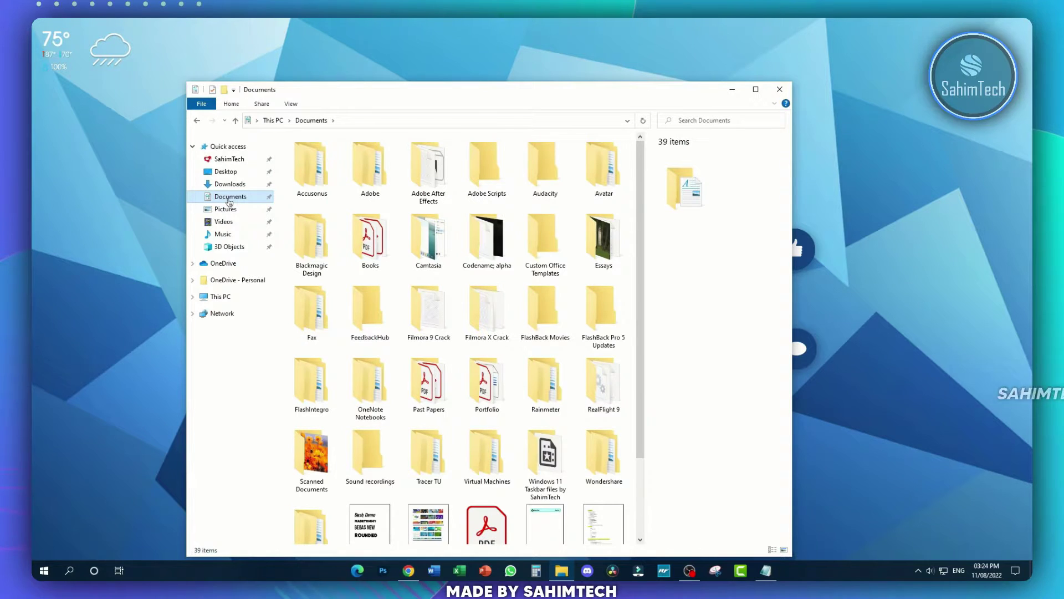
{"action": "double_click", "coordinate": [543, 382]}
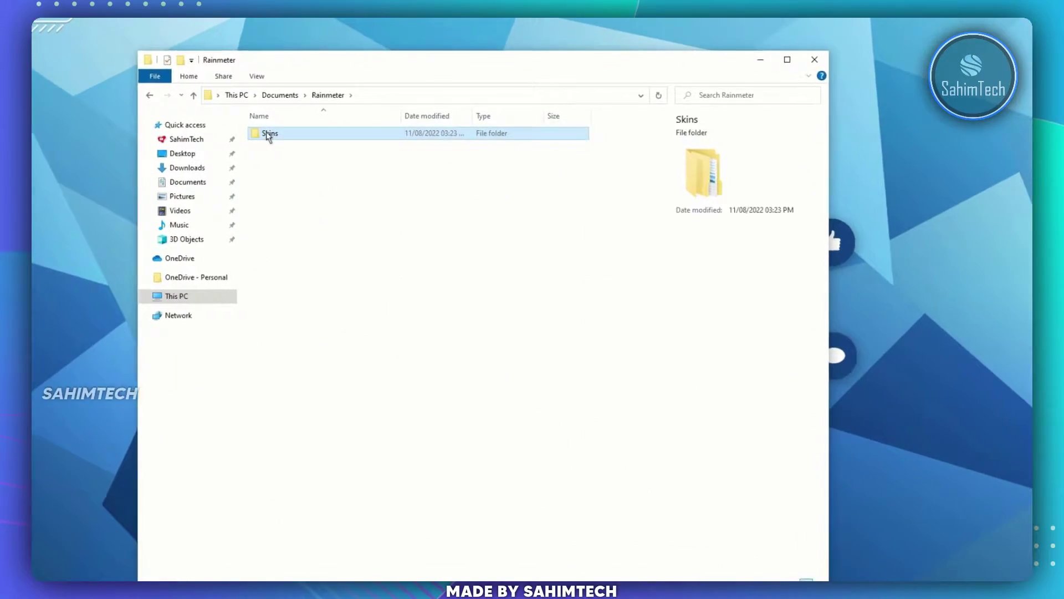
{"action": "double_click", "coordinate": [296, 159]}
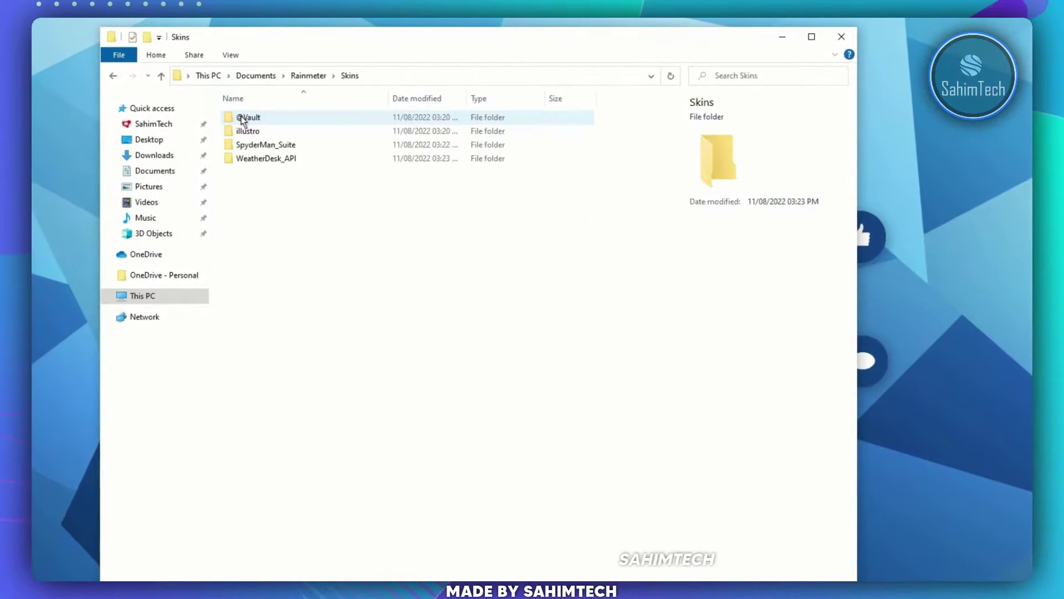
{"action": "double_click", "coordinate": [328, 150]}
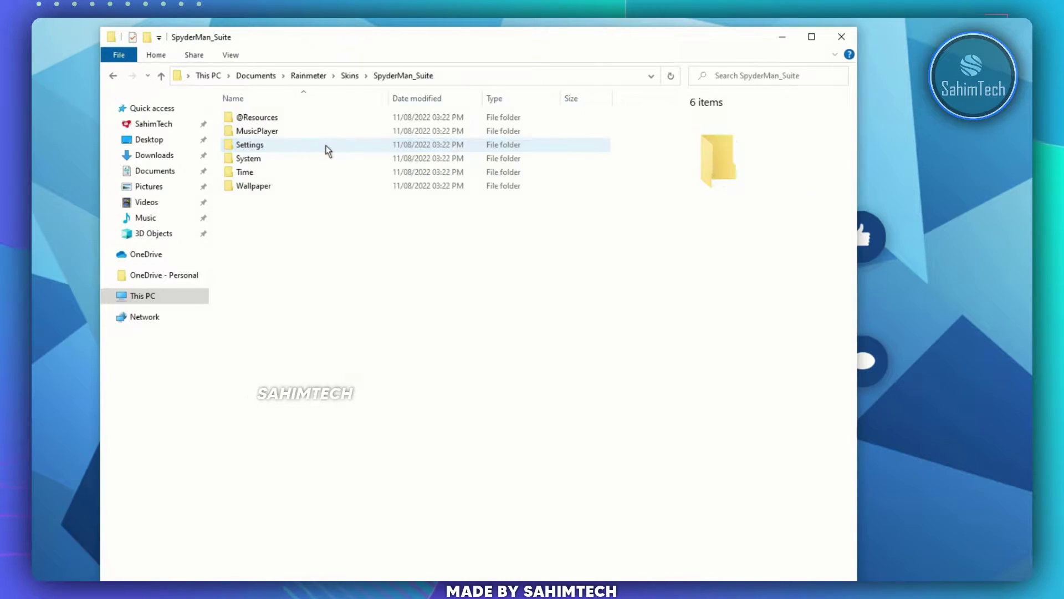
{"action": "double_click", "coordinate": [283, 181]}
{"action": "left_click_drag", "start_coordinate": [252, 149], "coordinate": [246, 173]}
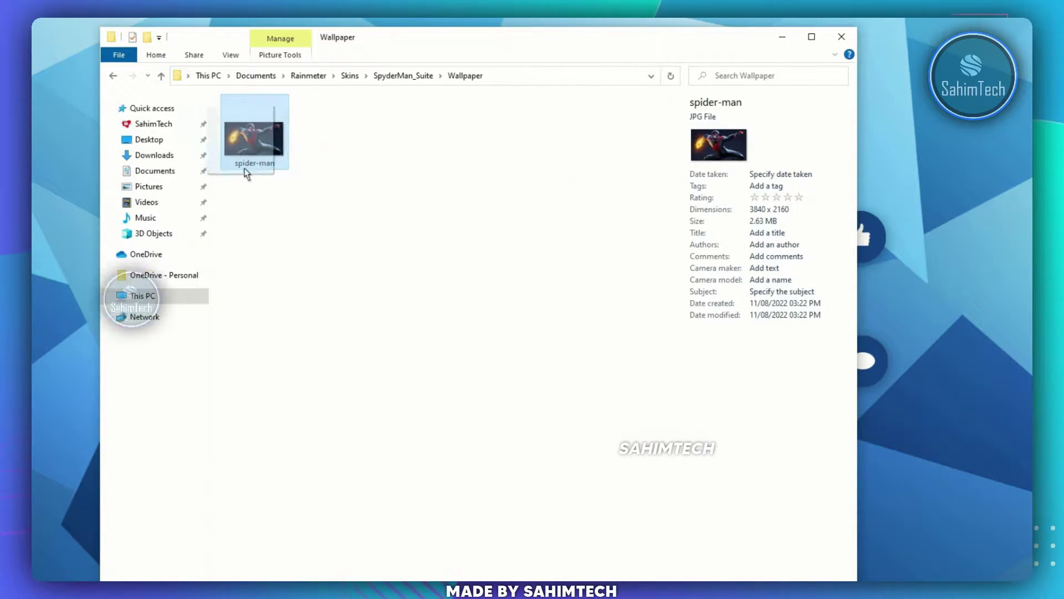
- Set spider-man.jpg as the desktop background and close the Wallpaper folder window
{"action": "right_click", "coordinate": [256, 138]}
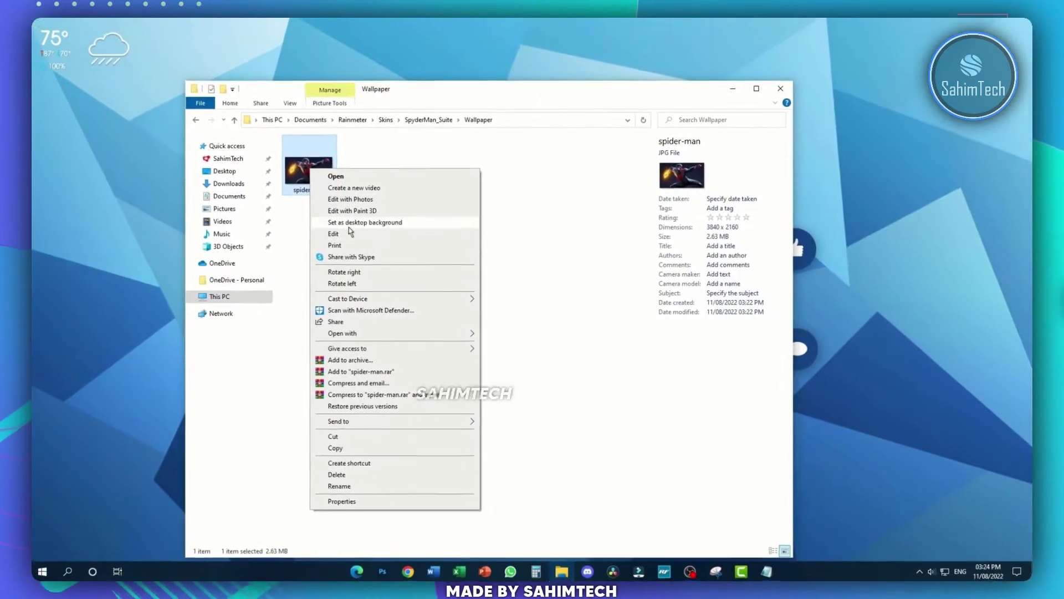
{"action": "left_click", "coordinate": [349, 224]}
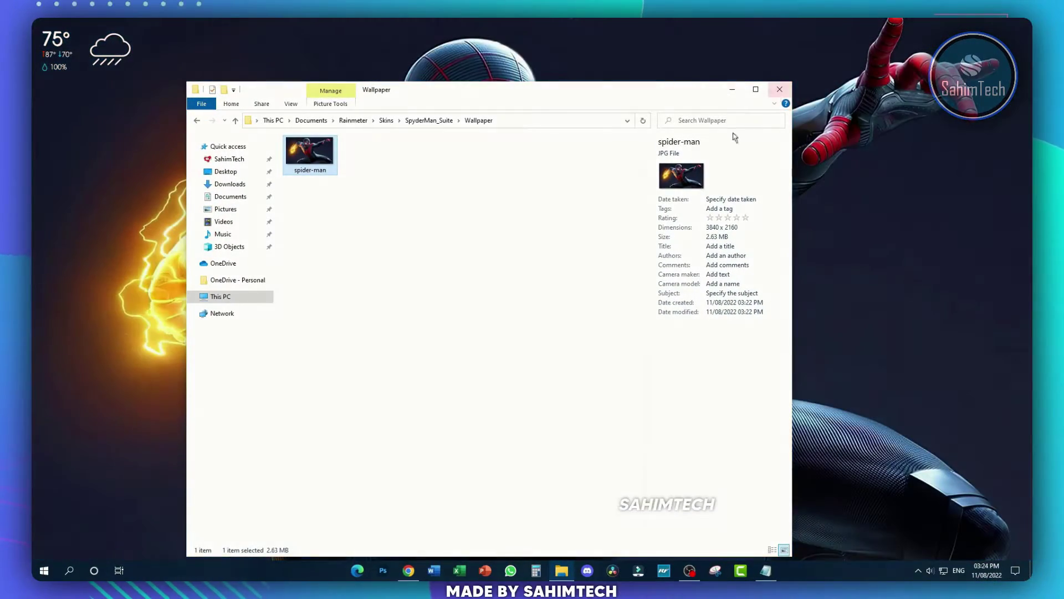
{"action": "left_click", "coordinate": [781, 88]}
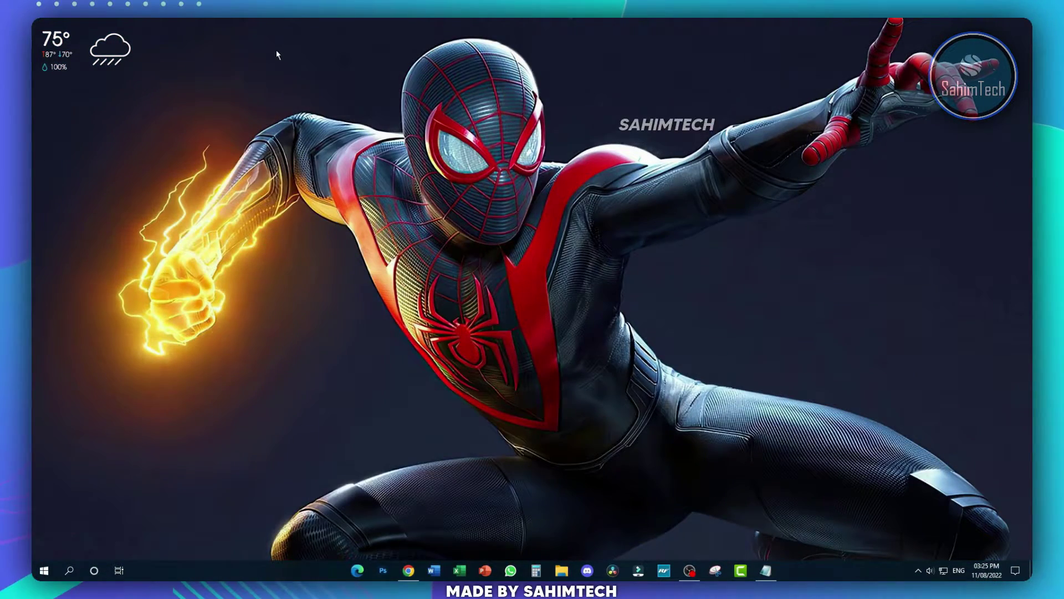
- Load the SpyderMan_Suite Player.ini music player and place it beside the weather widget
{"action": "left_click", "coordinate": [917, 570]}
{"action": "left_click", "coordinate": [918, 552]}
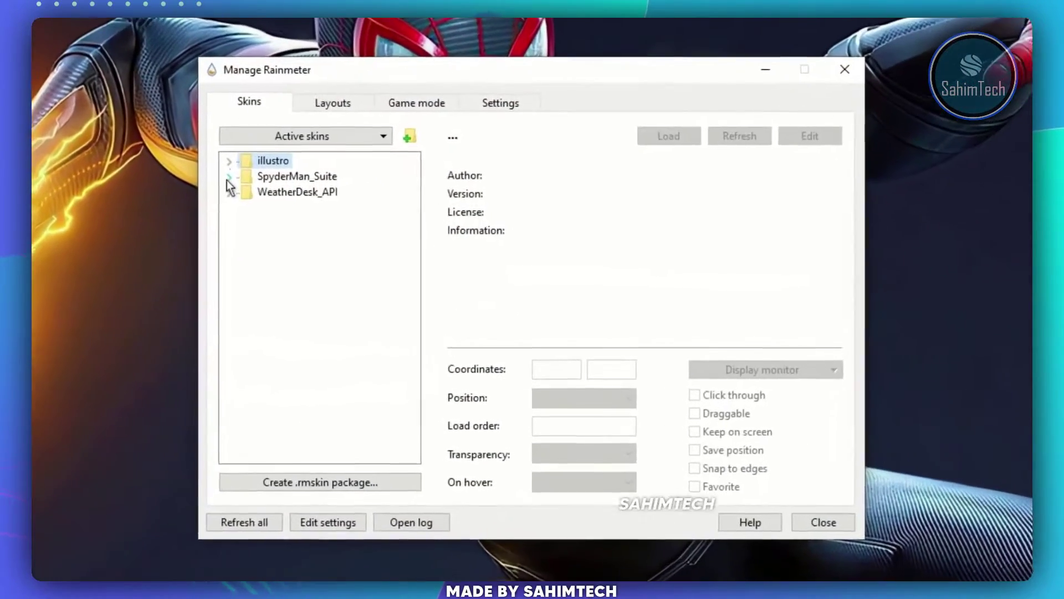
{"action": "left_click", "coordinate": [351, 214]}
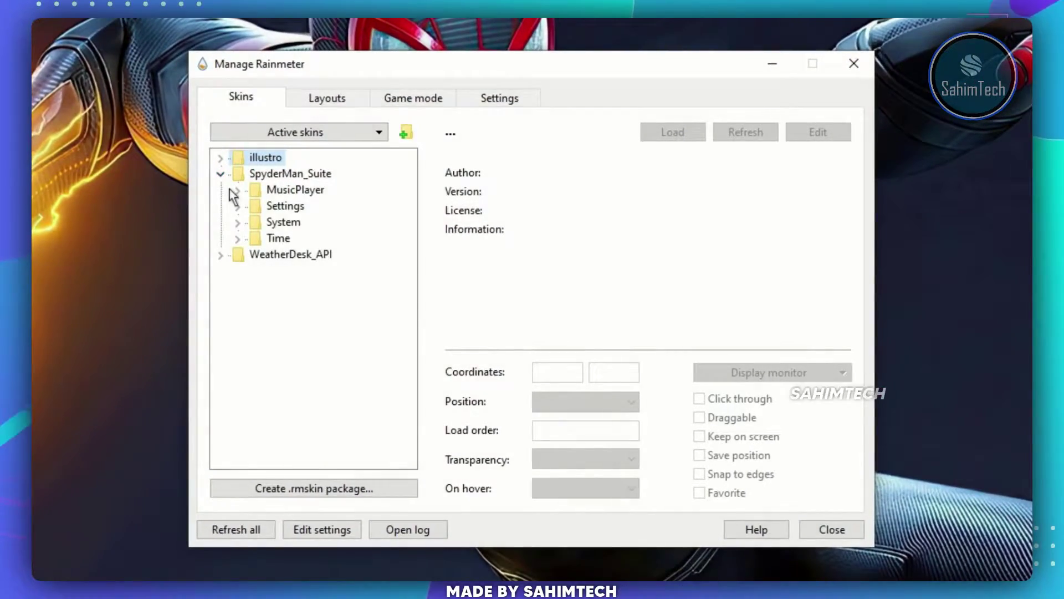
{"action": "left_click", "coordinate": [236, 190]}
{"action": "left_click", "coordinate": [319, 206]}
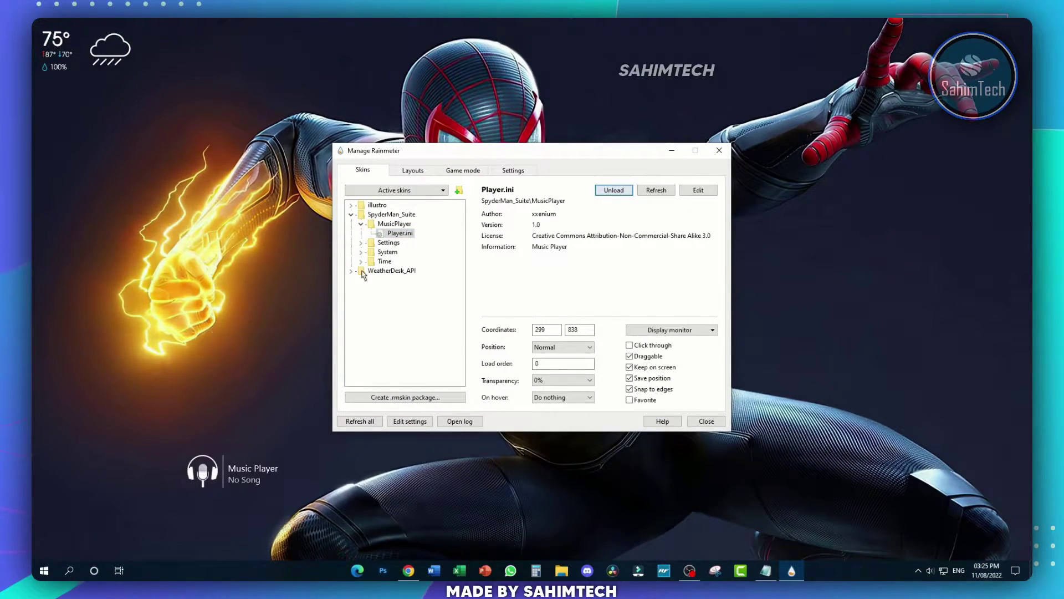
{"action": "left_click_drag", "start_coordinate": [203, 478], "coordinate": [121, 443]}
{"action": "left_click_drag", "start_coordinate": [168, 228], "coordinate": [284, 60]}
- Load the CPU.ini and RAM.ini meters from the SpyderMan_Suite System folder
{"action": "left_click", "coordinate": [433, 271]}
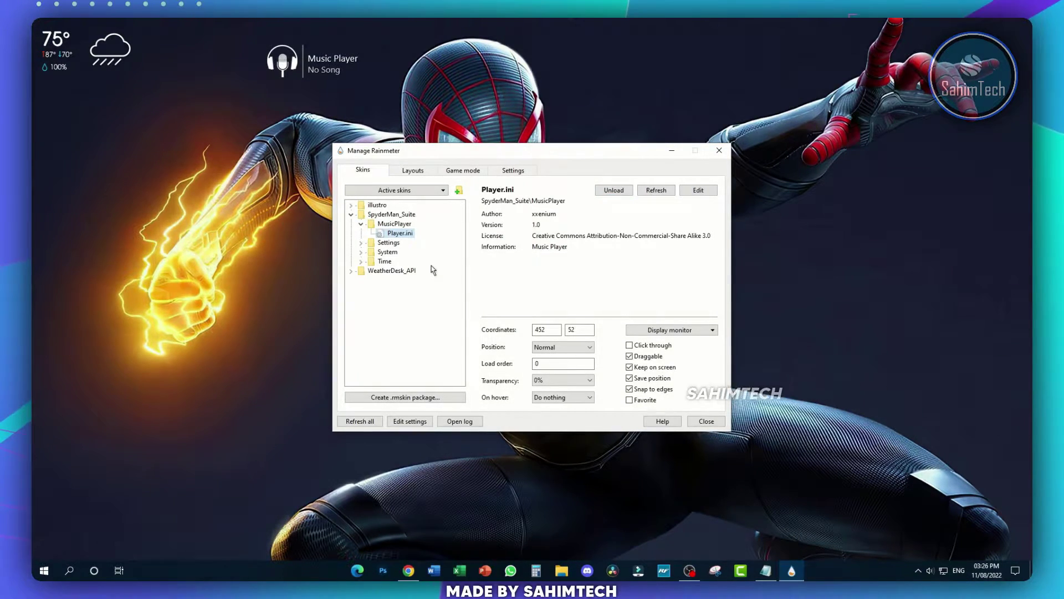
{"action": "left_click", "coordinate": [361, 252]}
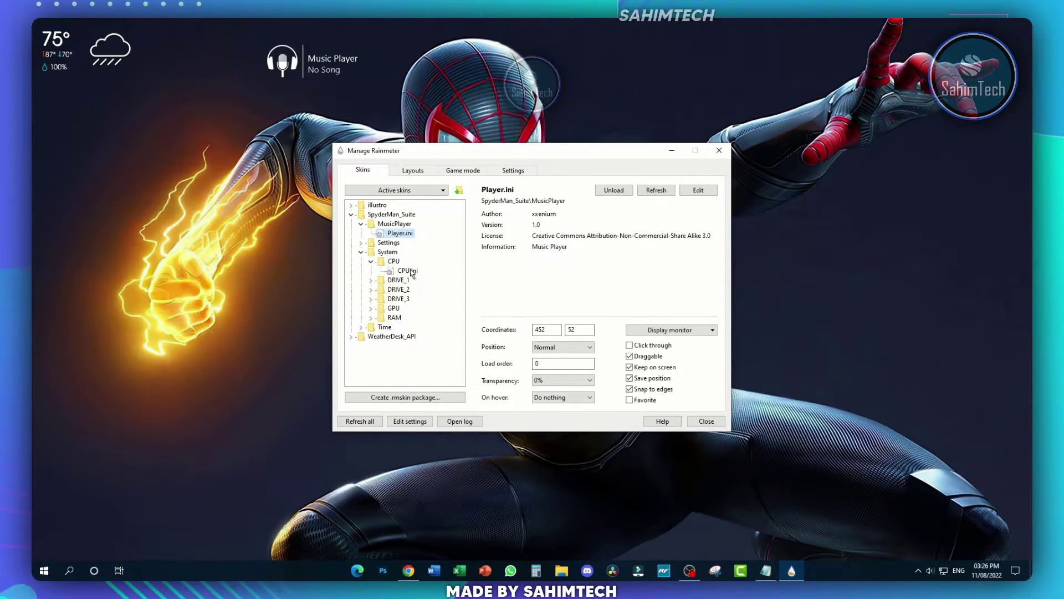
{"action": "left_click", "coordinate": [405, 271]}
{"action": "left_click", "coordinate": [613, 191]}
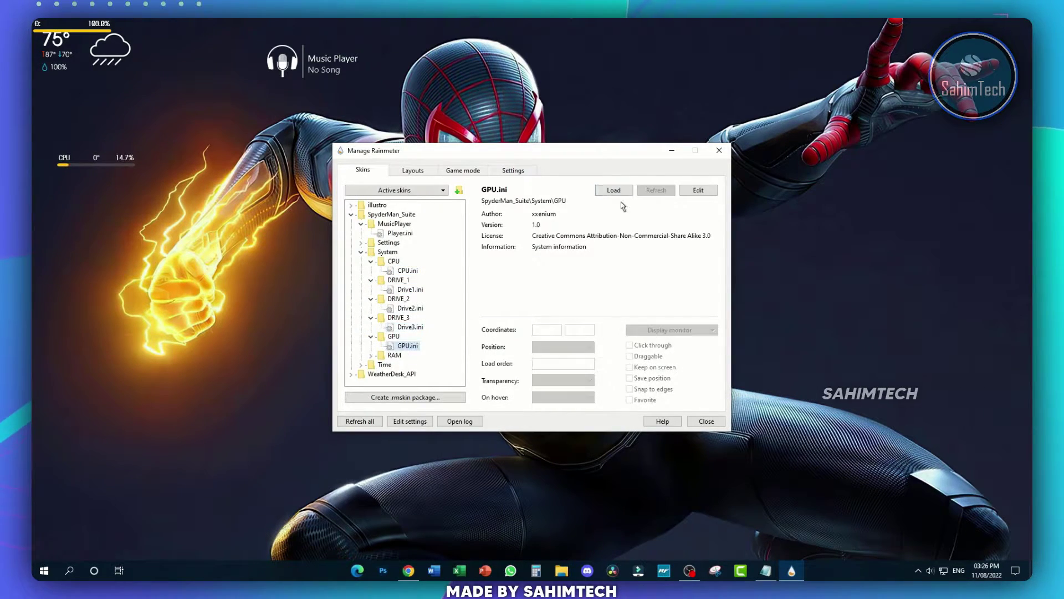
{"action": "left_click", "coordinate": [613, 190]}
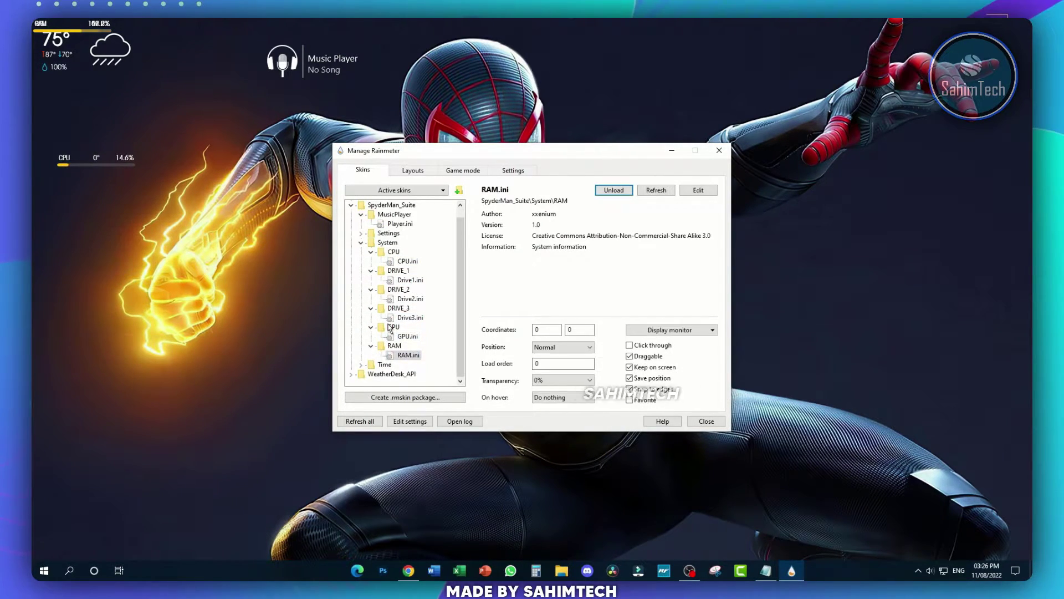
- Load the Time.ini date-and-time clock and minimise the skin manager
{"action": "left_click", "coordinate": [361, 365]}
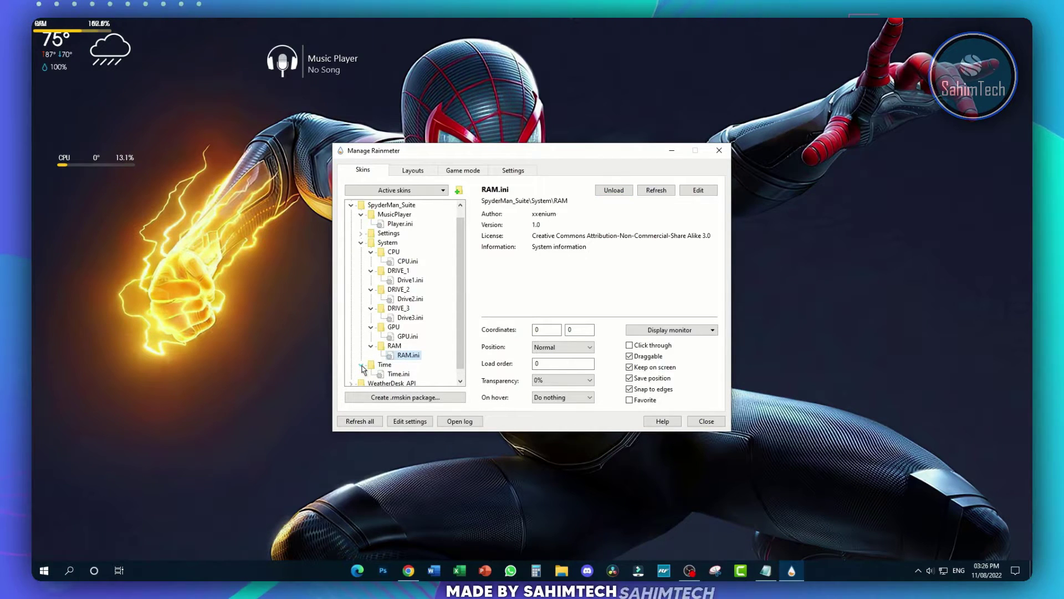
{"action": "left_click", "coordinate": [399, 375]}
{"action": "left_click", "coordinate": [613, 190]}
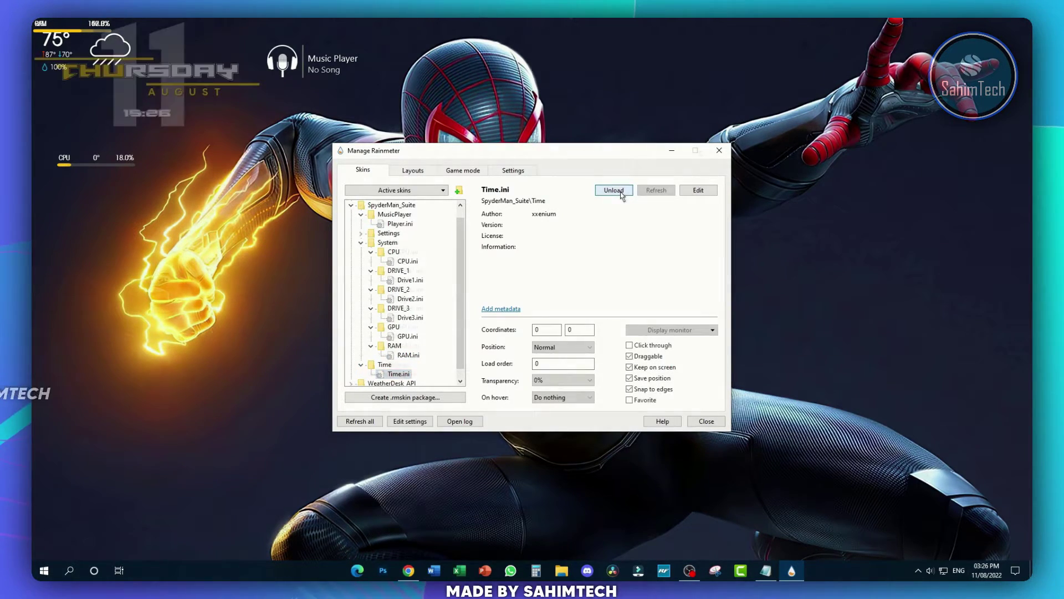
{"action": "left_click", "coordinate": [672, 151]}
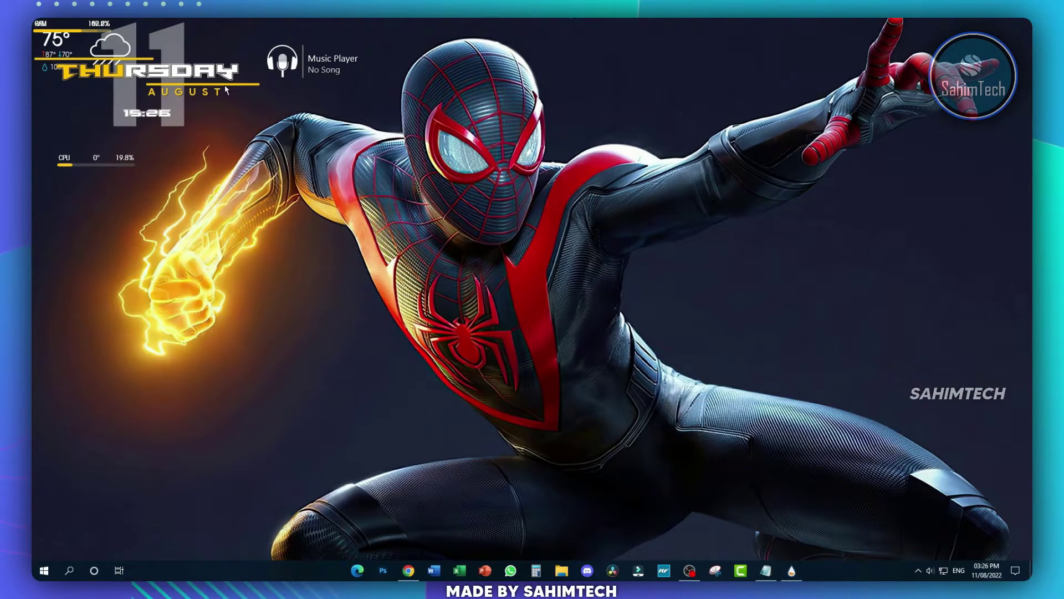
- Stack GPU, RAM, C:, E: and D: meters on the right; clock centre-left, Music Player lower right
{"action": "left_click_drag", "start_coordinate": [114, 69], "coordinate": [176, 153]}
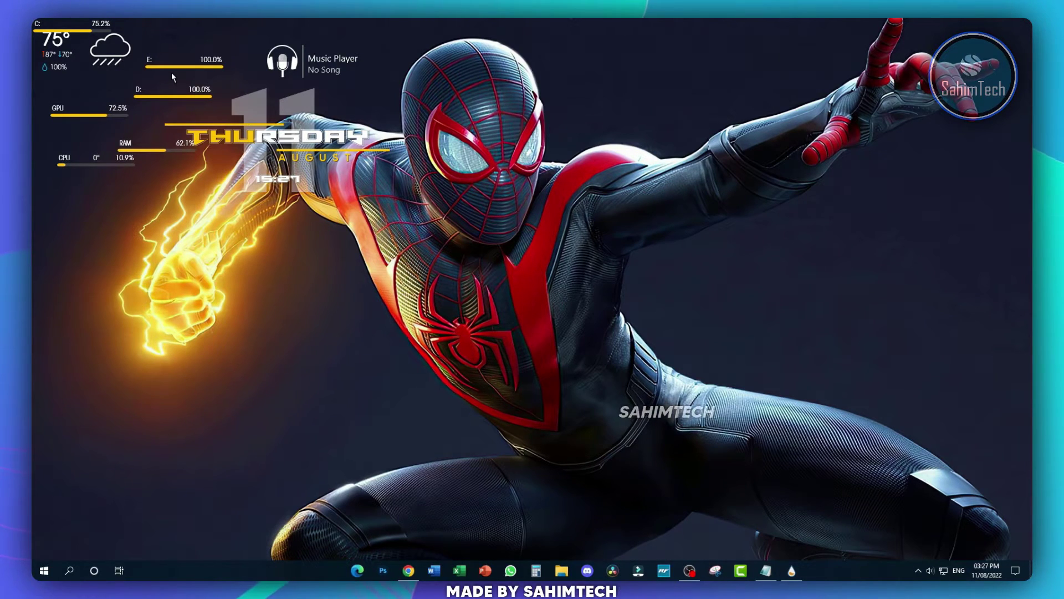
{"action": "left_click_drag", "start_coordinate": [283, 145], "coordinate": [317, 358]}
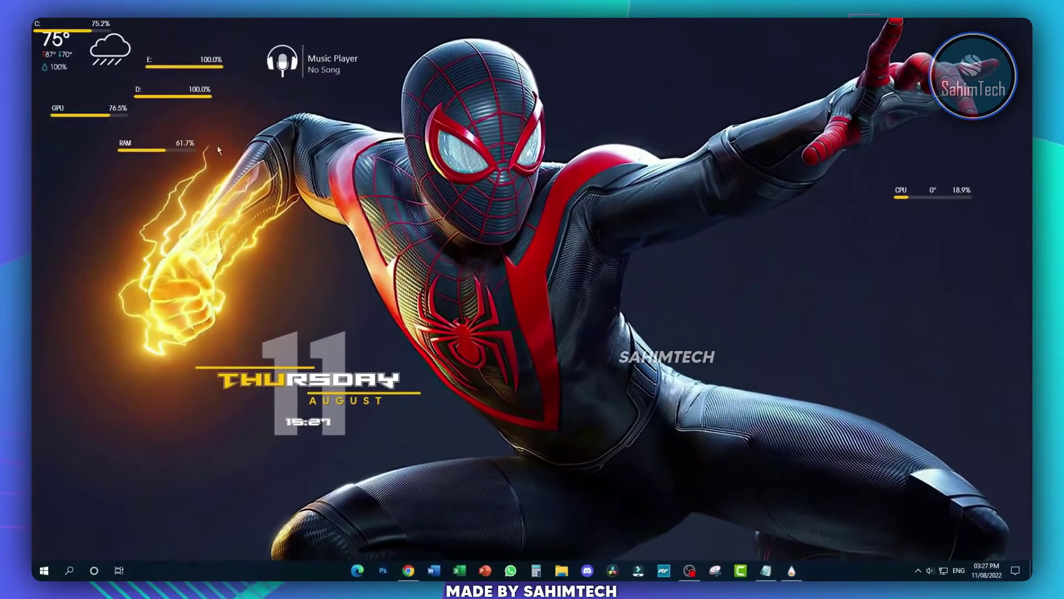
{"action": "left_click_drag", "start_coordinate": [63, 122], "coordinate": [789, 237]}
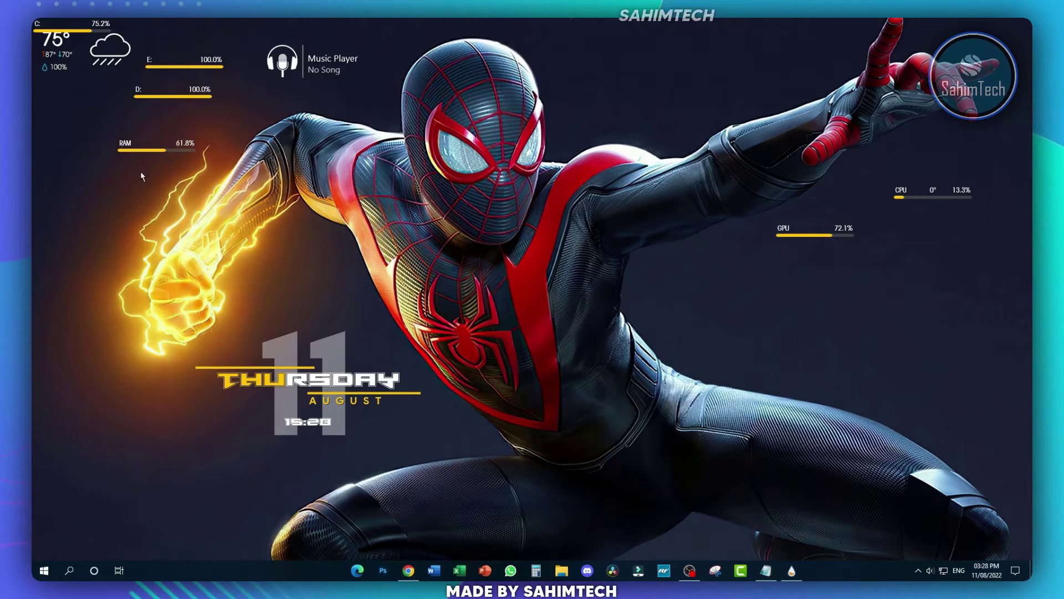
{"action": "left_click_drag", "start_coordinate": [147, 152], "coordinate": [682, 286]}
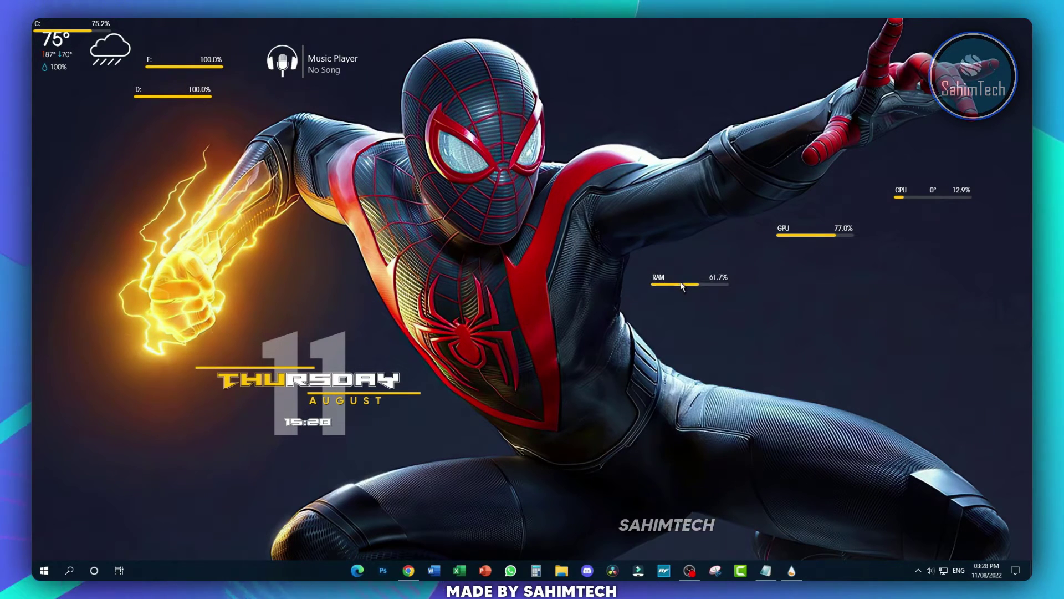
{"action": "left_click_drag", "start_coordinate": [66, 28], "coordinate": [82, 102]}
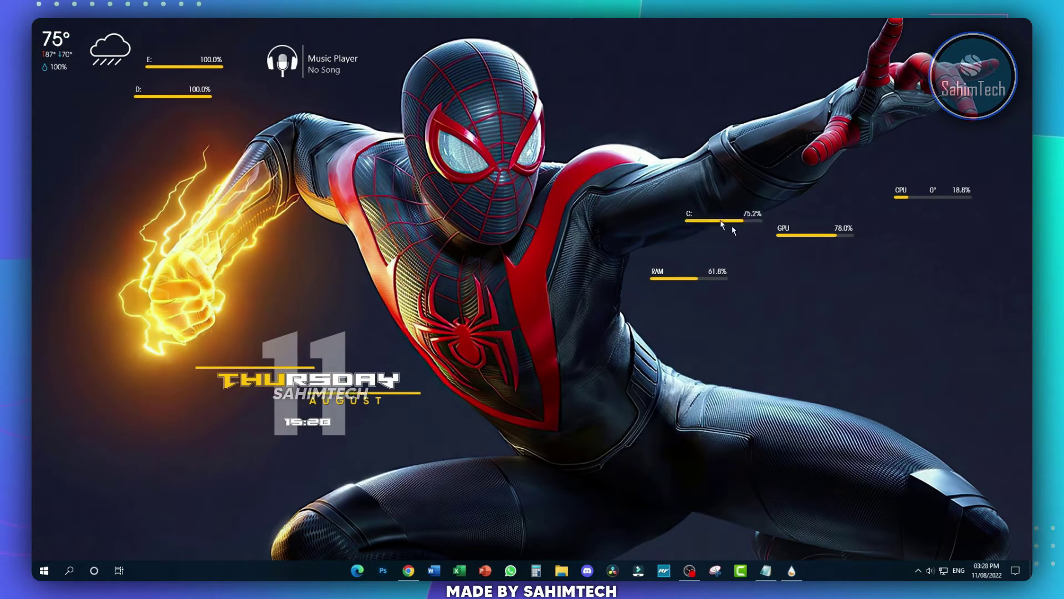
{"action": "left_click_drag", "start_coordinate": [722, 224], "coordinate": [731, 313]}
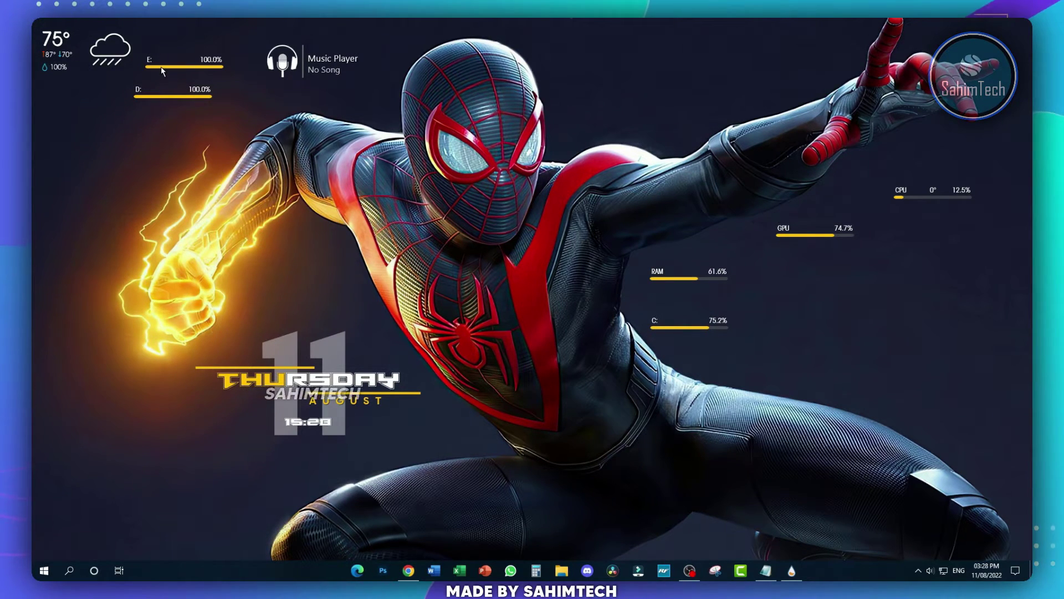
{"action": "left_click_drag", "start_coordinate": [209, 110], "coordinate": [787, 344]}
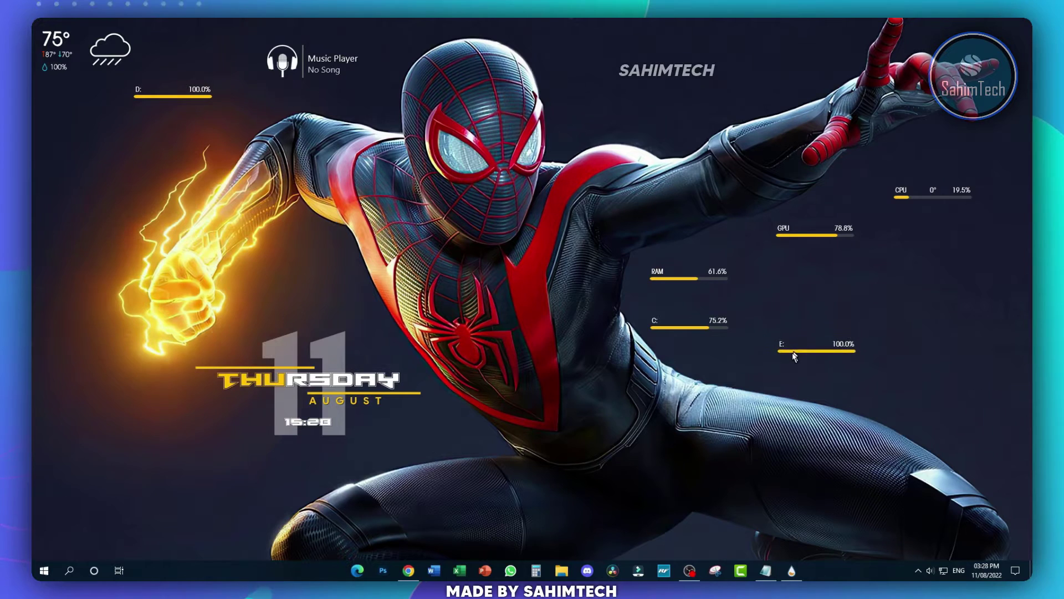
{"action": "left_click_drag", "start_coordinate": [167, 92], "coordinate": [937, 384]}
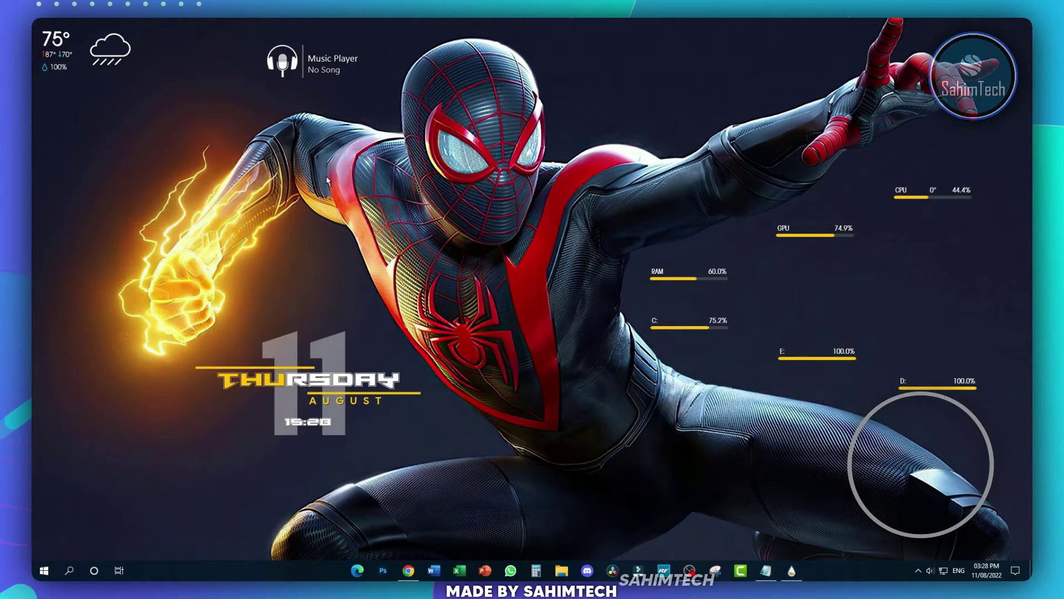
{"action": "left_click_drag", "start_coordinate": [314, 65], "coordinate": [810, 473]}
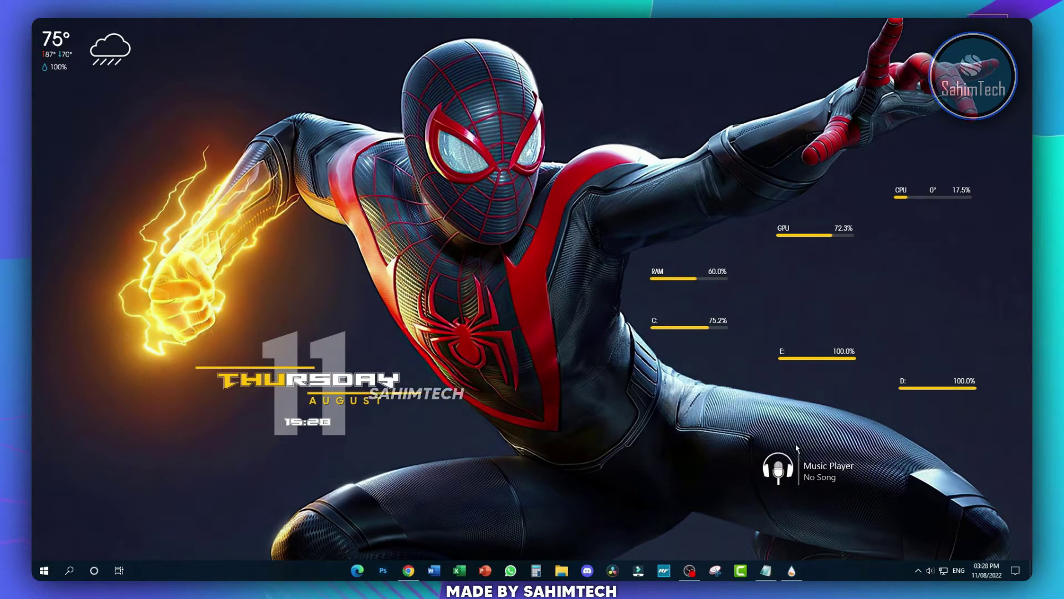
- Load SpyderMan_Suite Settings.ini, choose Windows Media Player as the music source, then close it
{"action": "left_click", "coordinate": [794, 573]}
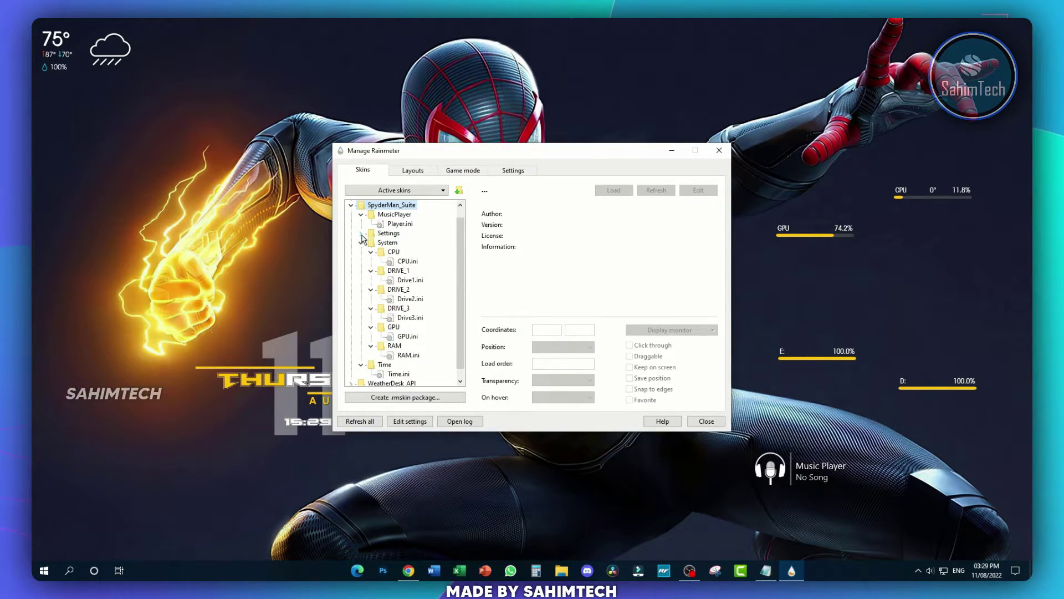
{"action": "left_click", "coordinate": [362, 233]}
{"action": "left_click", "coordinate": [406, 244]}
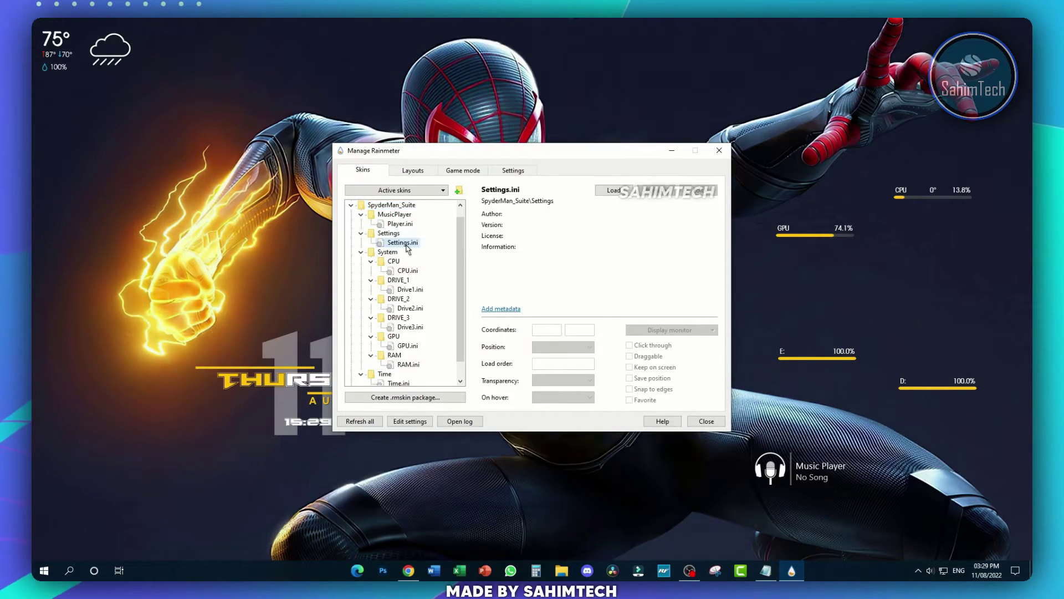
{"action": "left_click", "coordinate": [614, 190]}
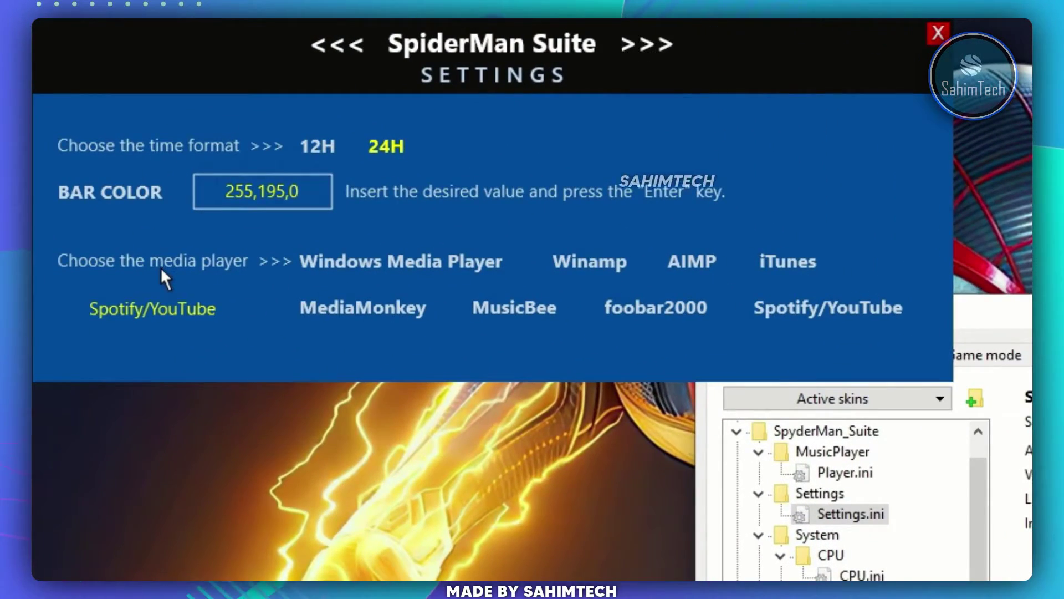
{"action": "left_click", "coordinate": [421, 266]}
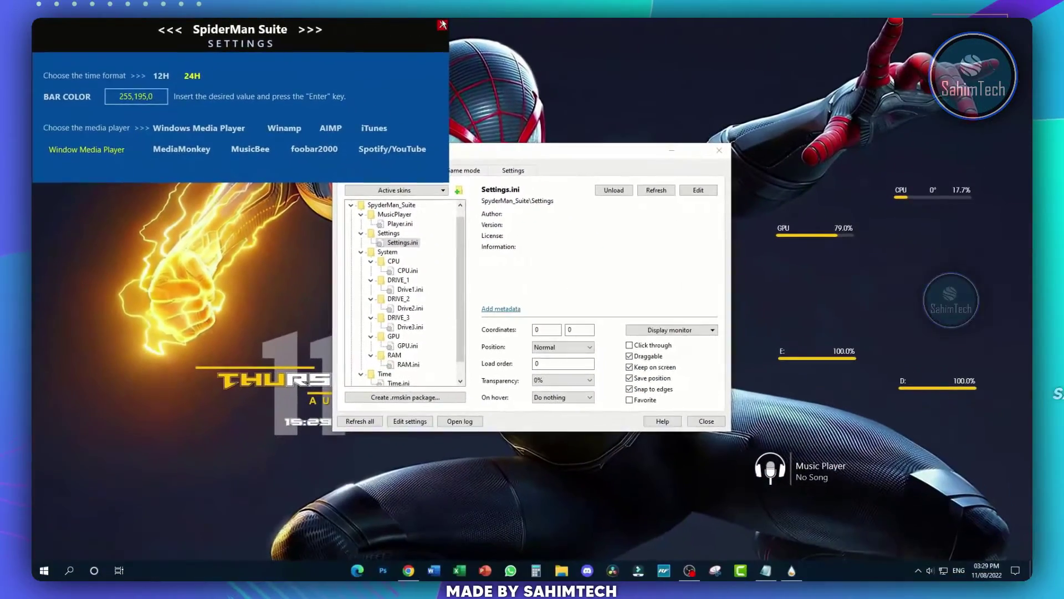
{"action": "left_click", "coordinate": [658, 29]}
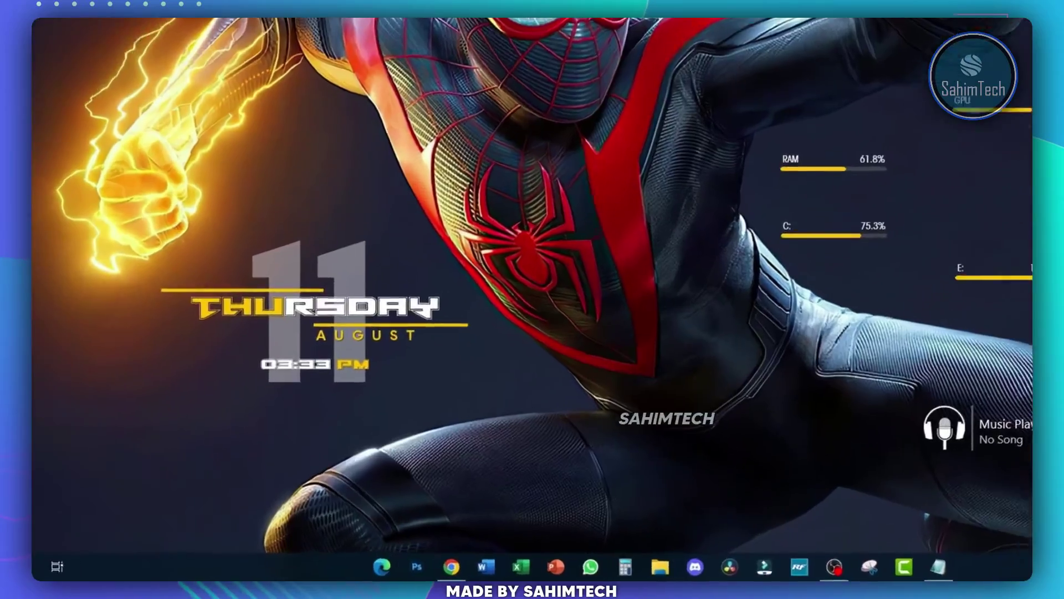
- Switch on 'Automatically hide the taskbar in desktop mode' in Taskbar settings, then close Settings
{"action": "right_click", "coordinate": [285, 571]}
{"action": "left_click", "coordinate": [320, 556]}
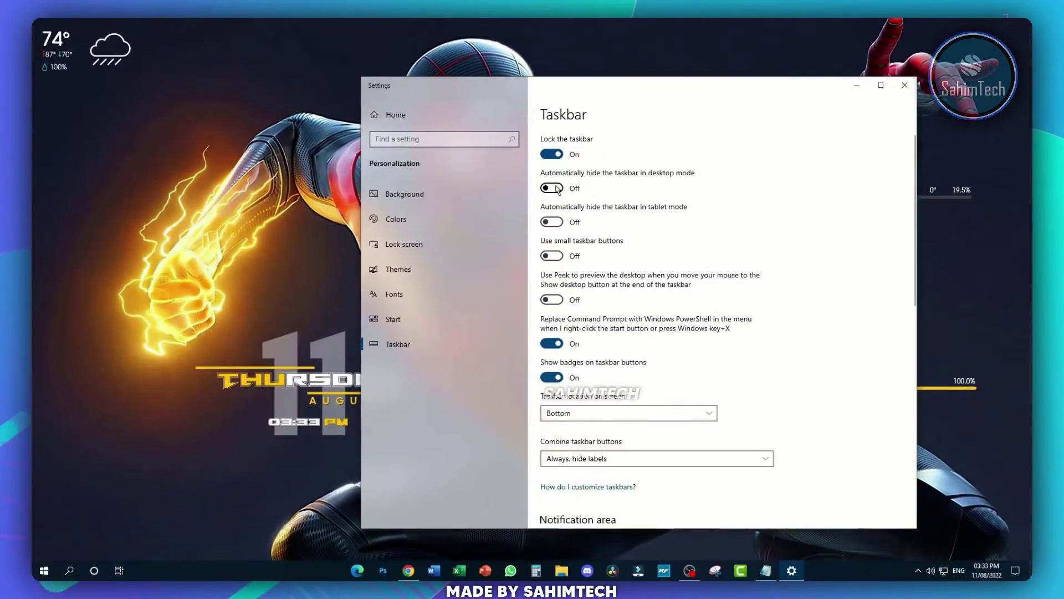
{"action": "left_click", "coordinate": [558, 189]}
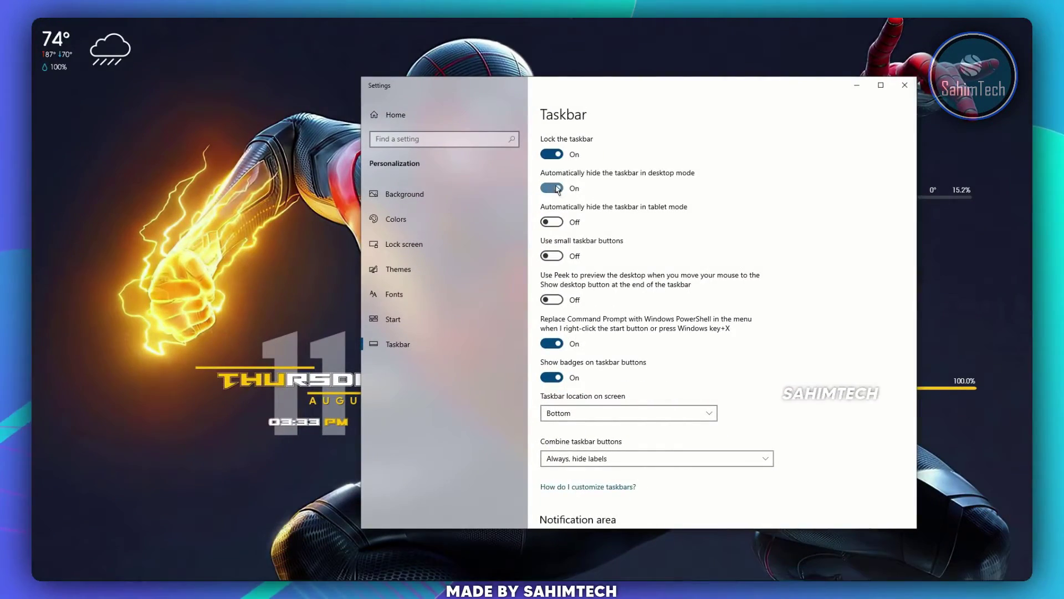
{"action": "left_click", "coordinate": [907, 79]}
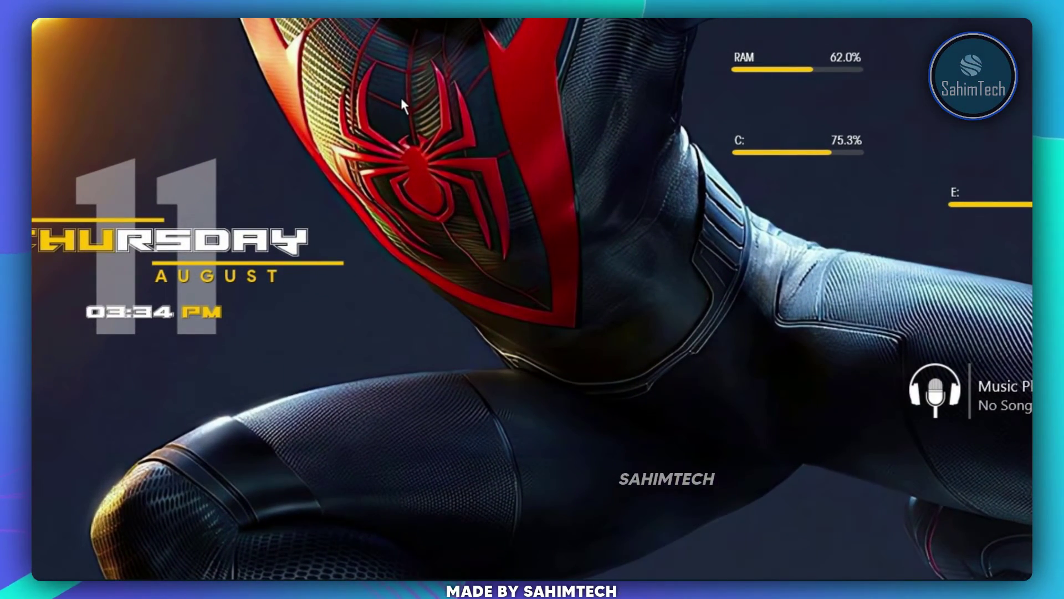
{"action": "mouse_move", "coordinate": [609, 593]}
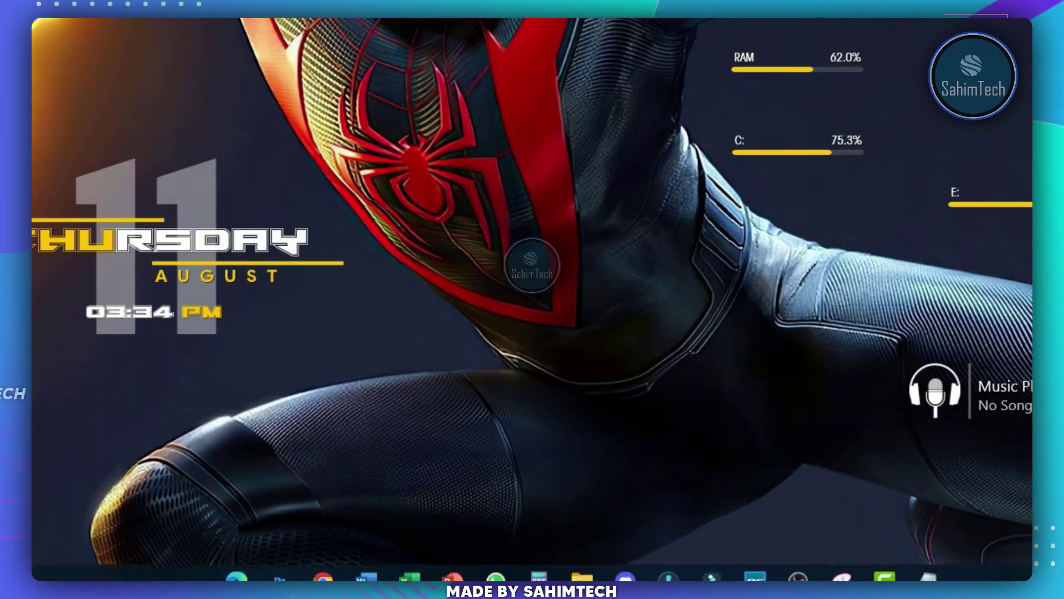